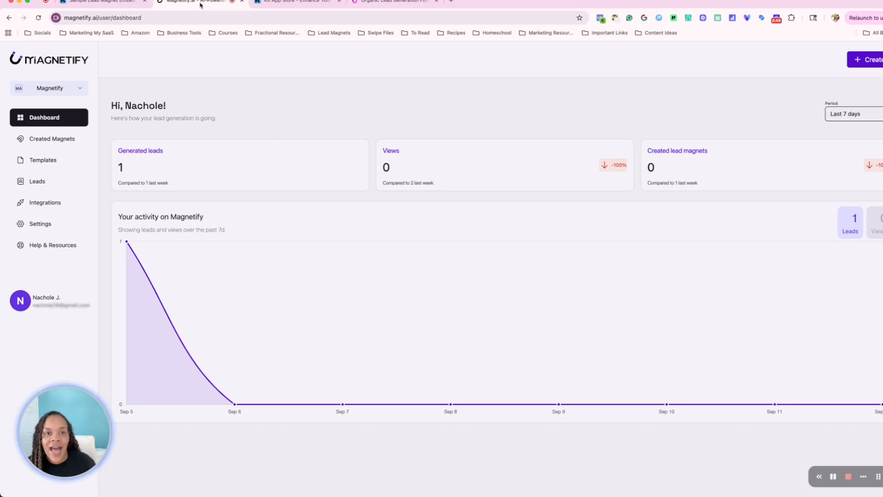
Review the Kit integration page, then open the Test Kit Lead Page magnet in the editor
left_click(36, 207)
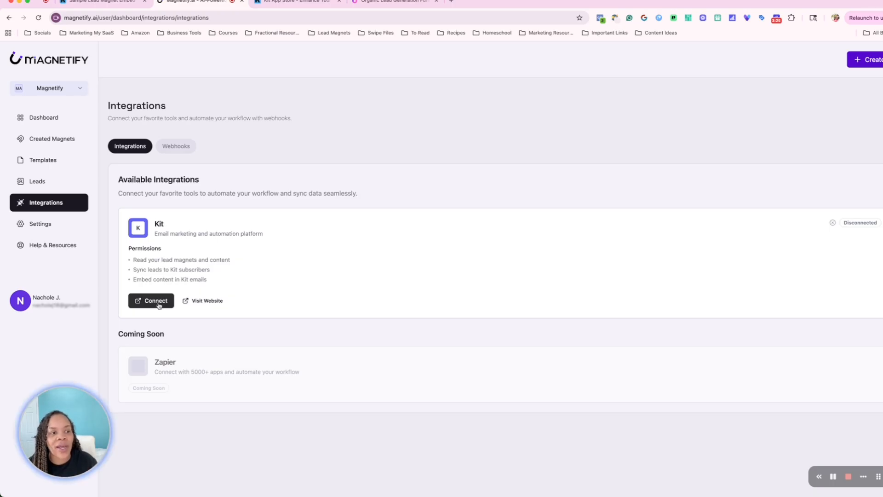
left_click(55, 140)
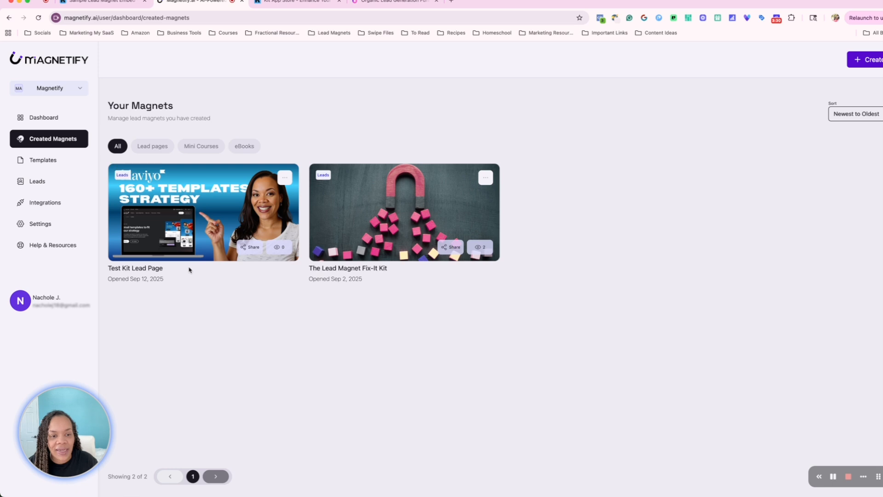
left_click(285, 178)
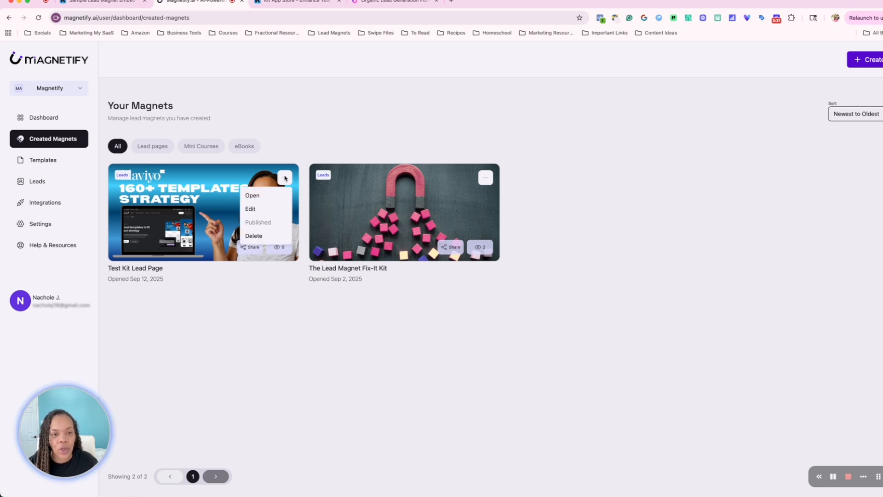
left_click(254, 208)
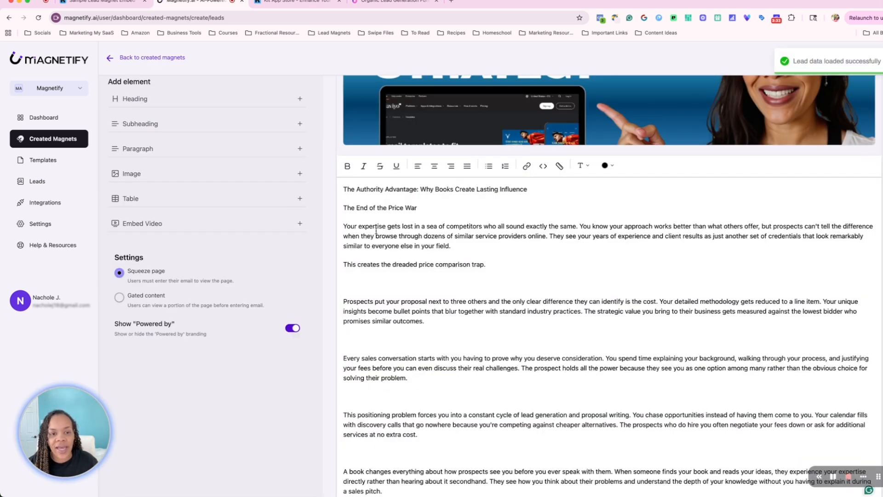
scroll(376, 230, "down", 1)
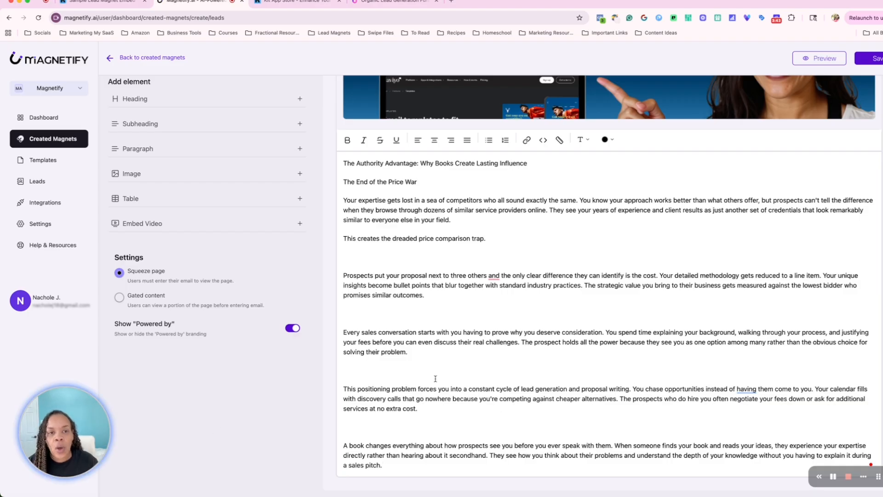
Connect the Kit integration, grant Magnetify access to the Kit account, and return to Integrations
left_click(43, 202)
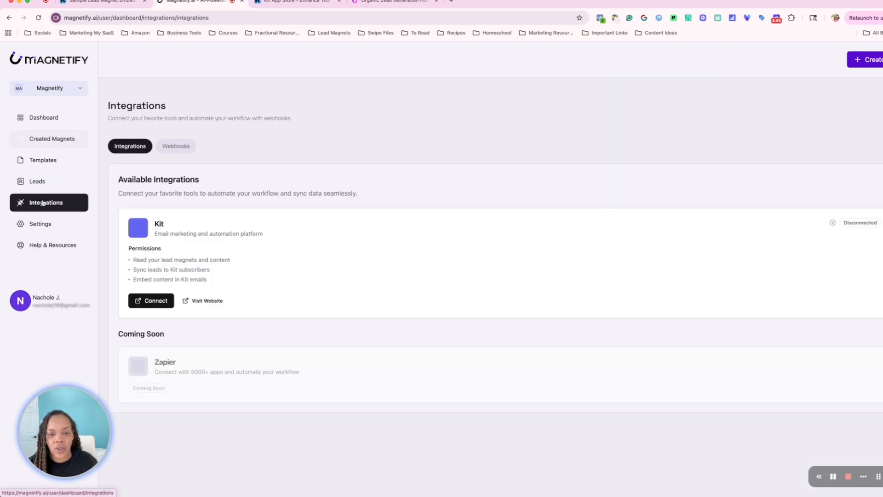
left_click(150, 306)
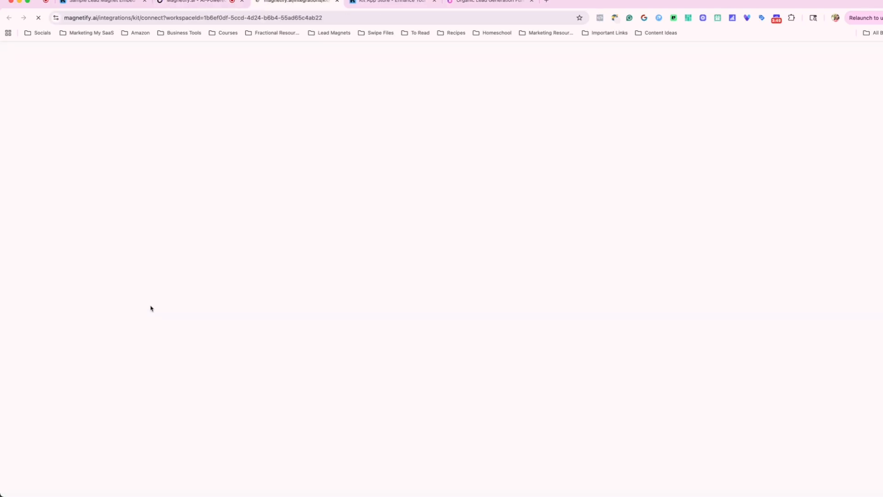
left_click(353, 301)
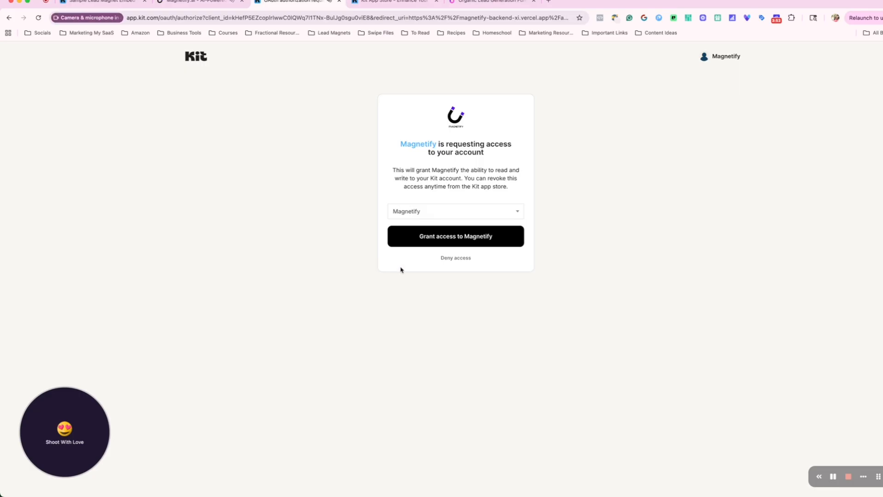
left_click(437, 237)
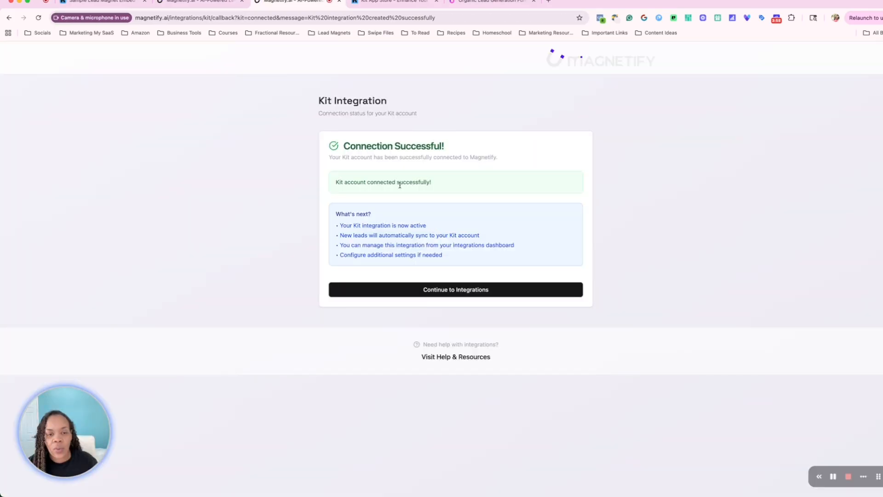
left_click(416, 297)
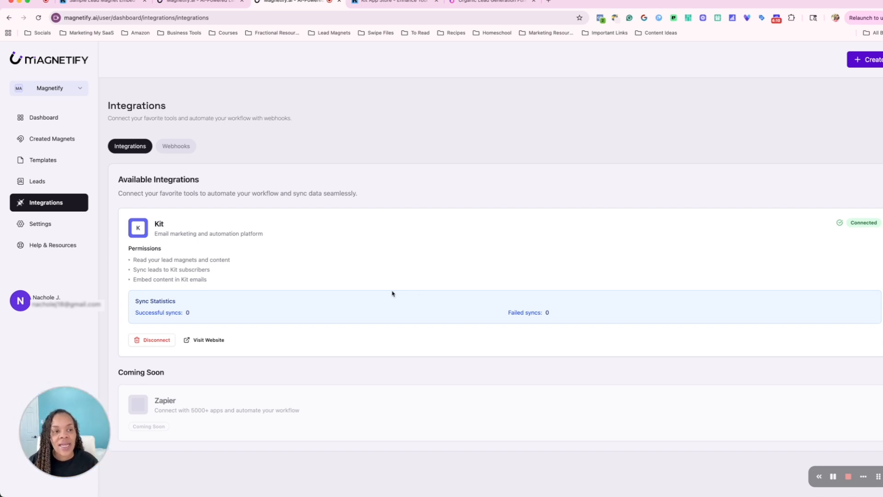
Edit the Test Kit Lead Page magnet and set its Kit Form to Magnetify Test form
left_click(41, 143)
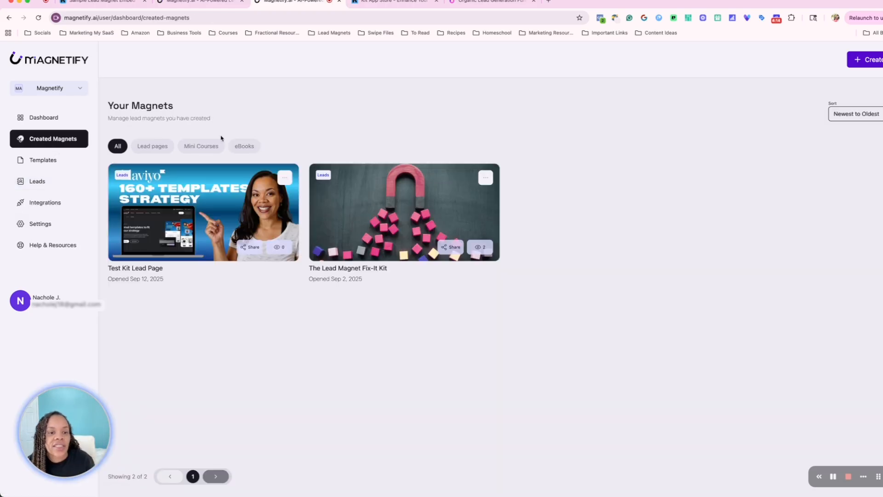
left_click(285, 178)
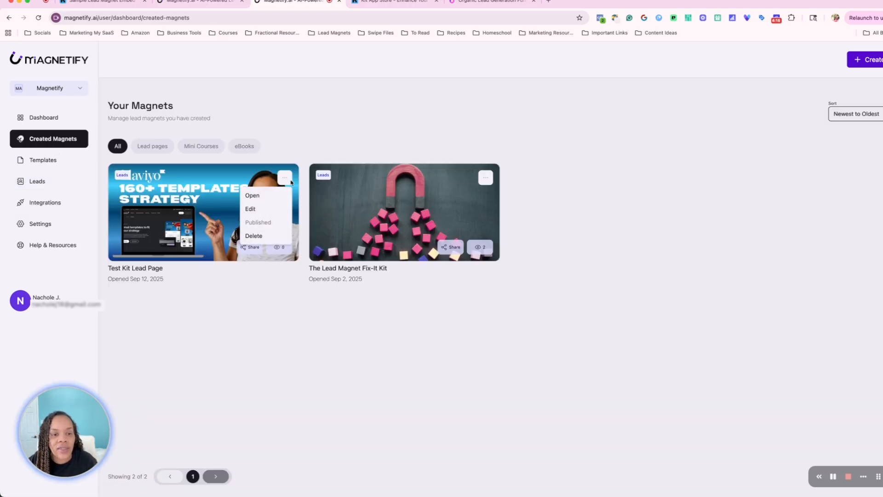
left_click(259, 210)
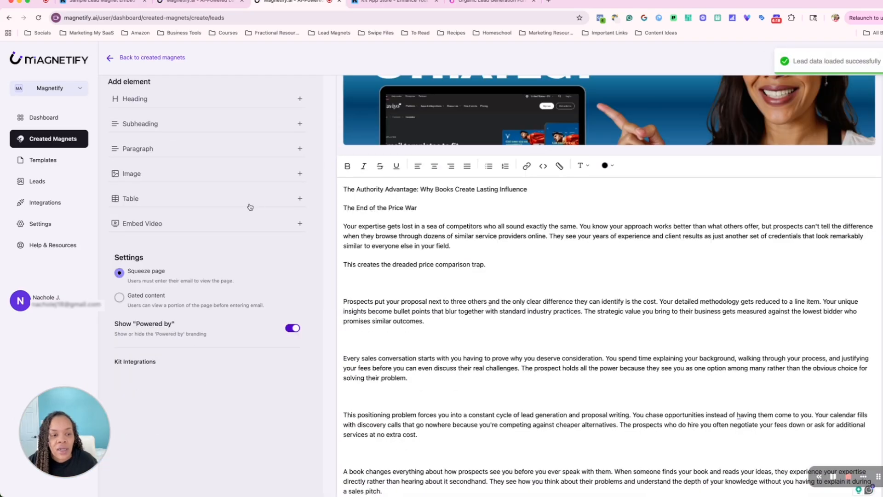
scroll(270, 264, "down", 2)
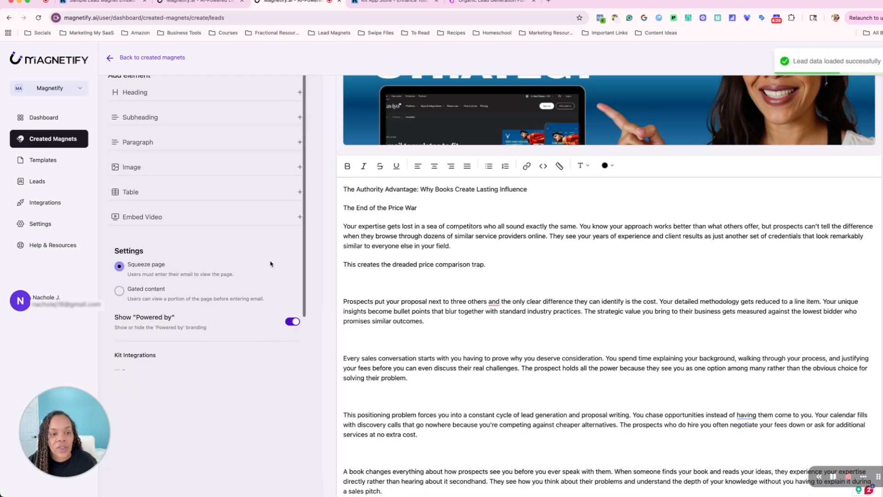
scroll(270, 264, "down", 3)
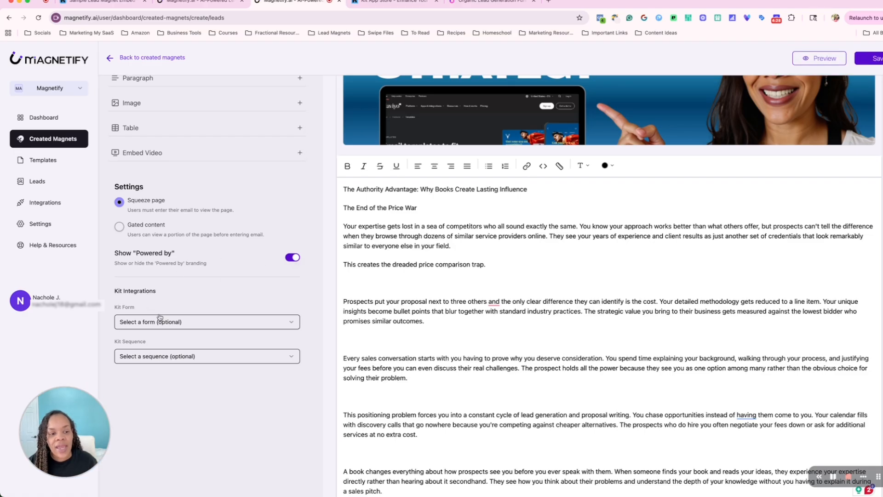
left_click(290, 326)
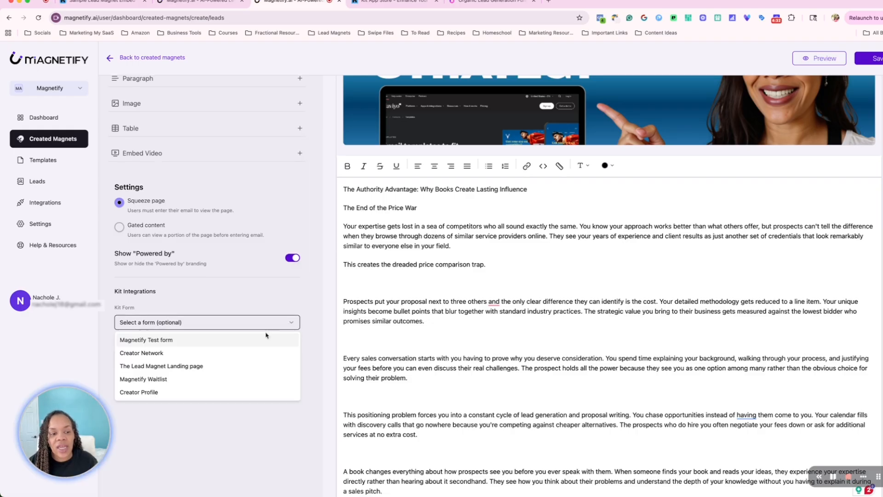
left_click(229, 340)
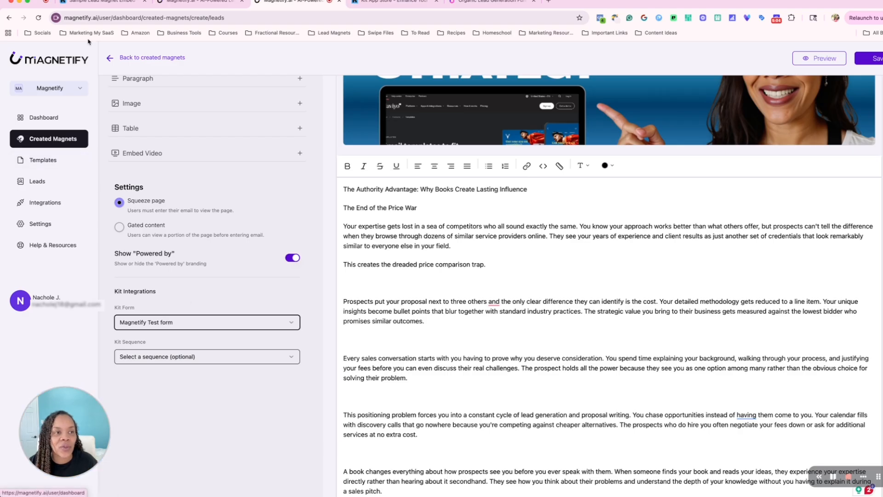
Switch to the Kit tab and browse the Apps directory
left_click(102, 2)
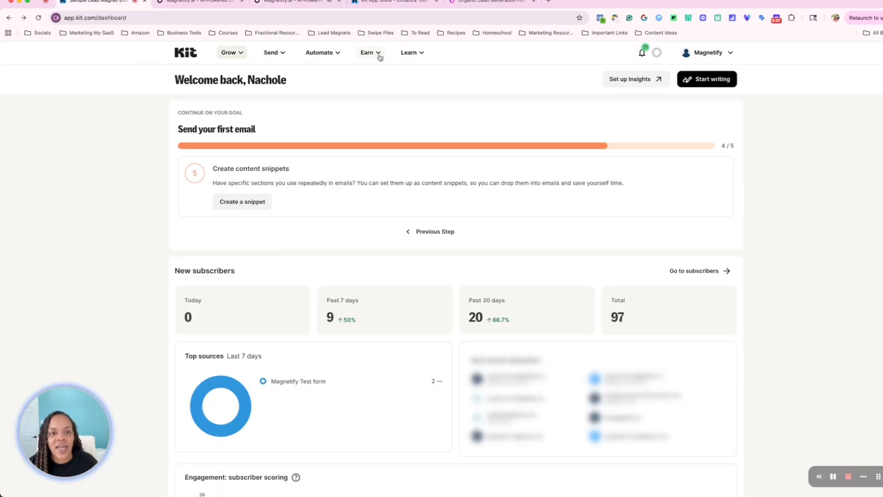
left_click(319, 58)
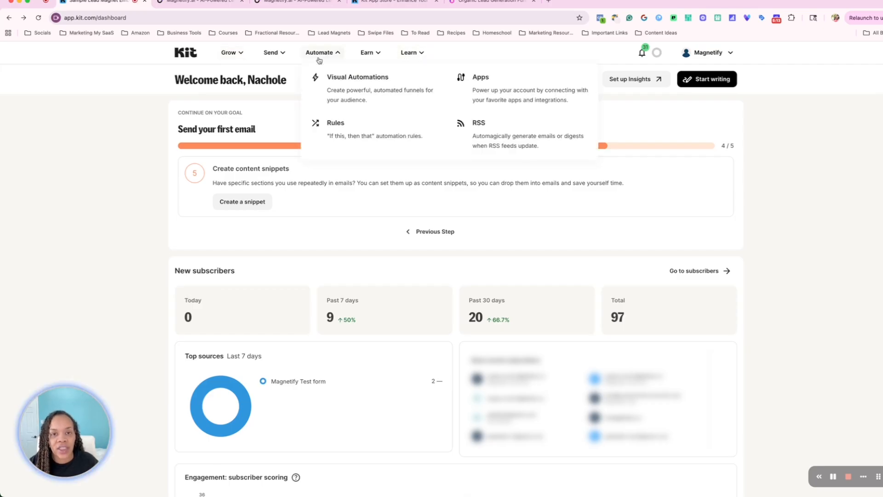
left_click(549, 96)
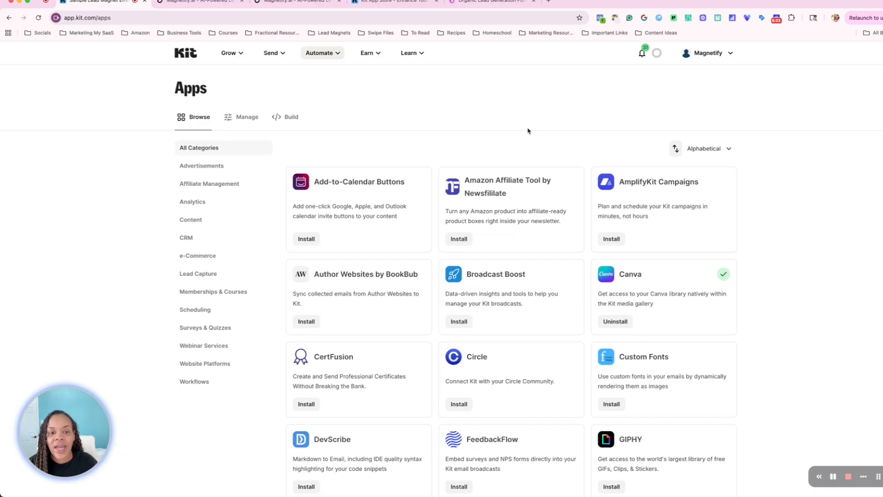
scroll(424, 204, "down", 3)
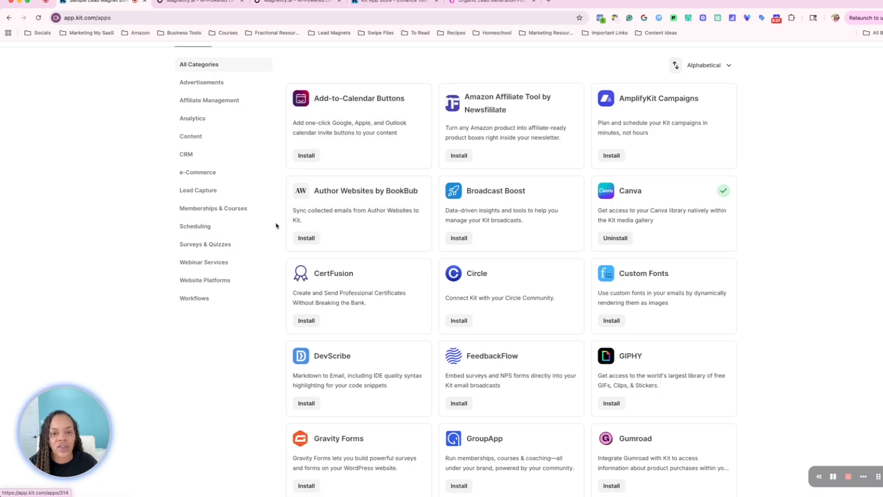
scroll(440, 197, "down", 1)
scroll(439, 194, "down", 12)
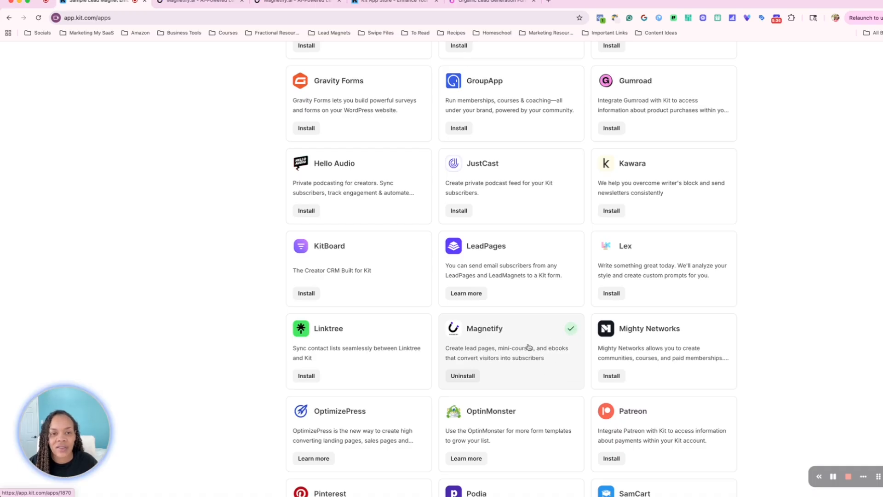
scroll(524, 324, "up", 10)
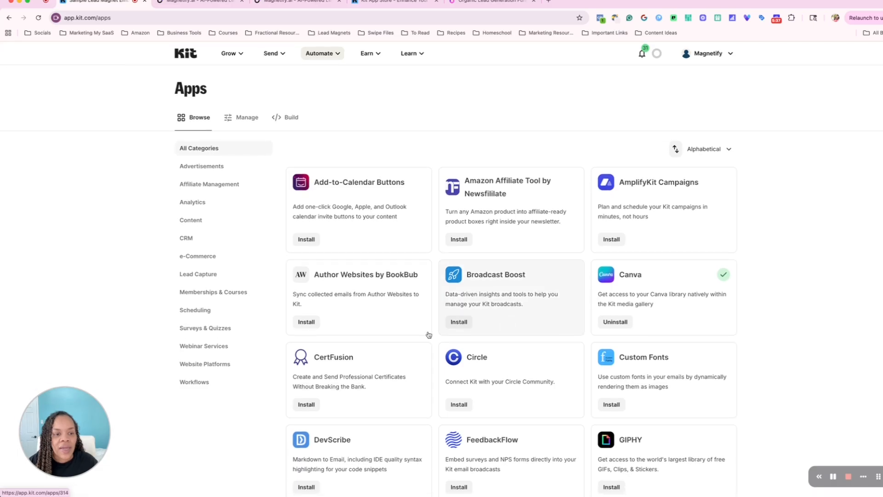
Filter the apps by Lead Capture and open the Magnetify app's details page
left_click(227, 281)
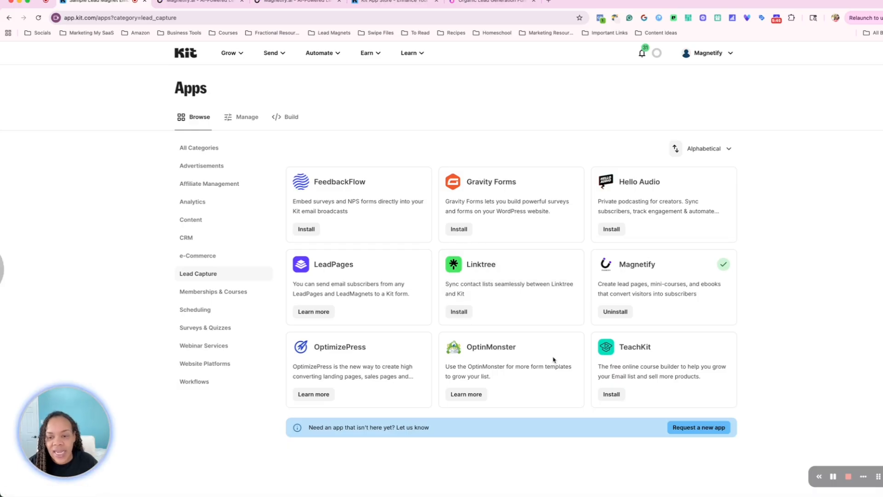
left_click(642, 271)
scroll(497, 336, "down", 3)
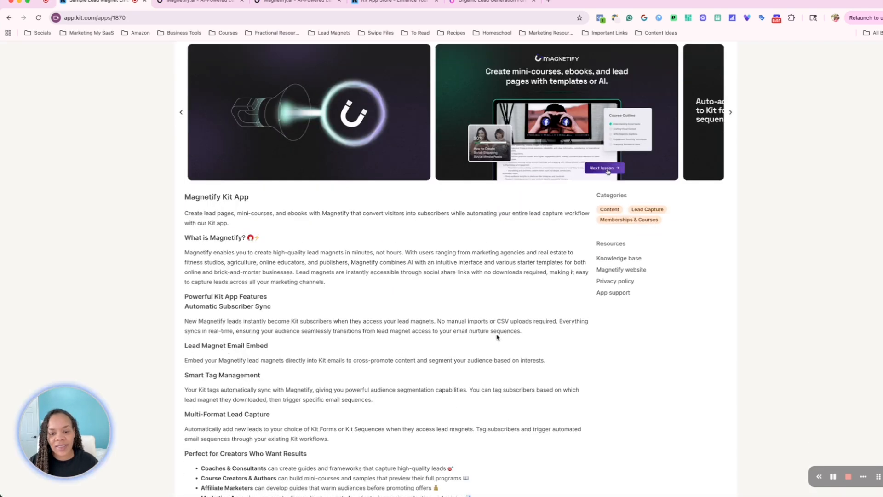
scroll(496, 336, "up", 5)
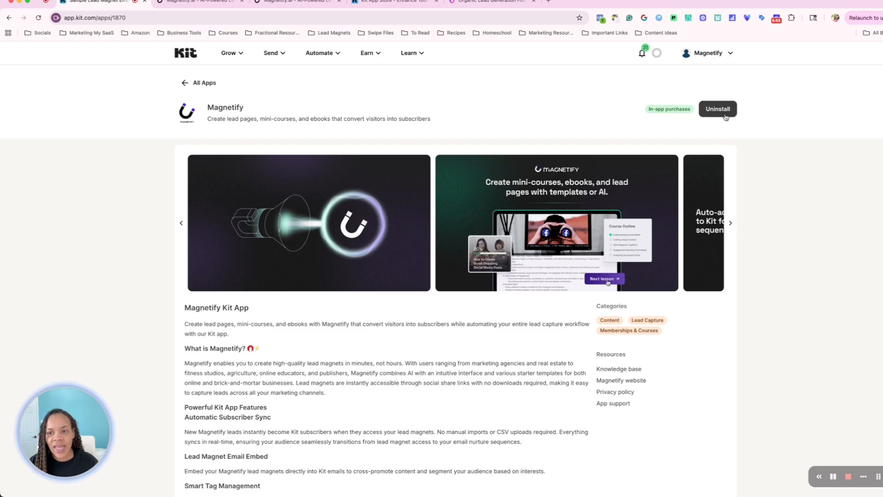
Uninstall and reinstall the Magnetify app, authorizing access for the Magnetify workspace and staying on Kit
left_click(724, 115)
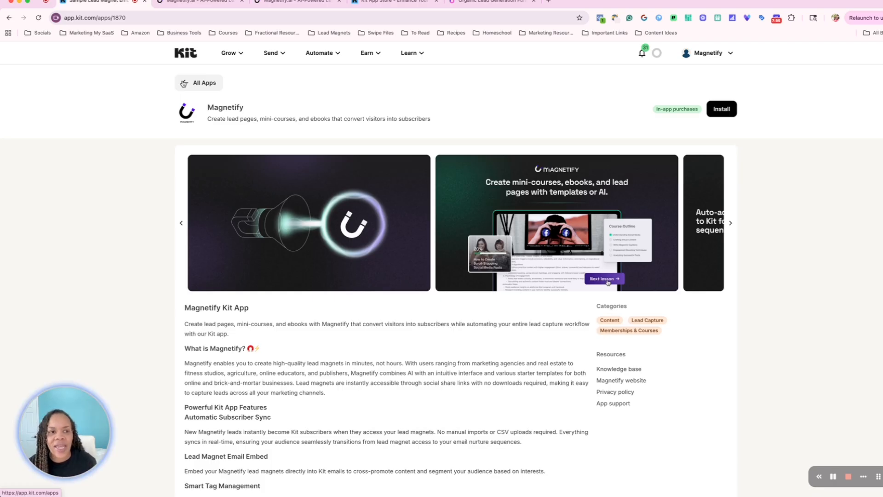
left_click(724, 112)
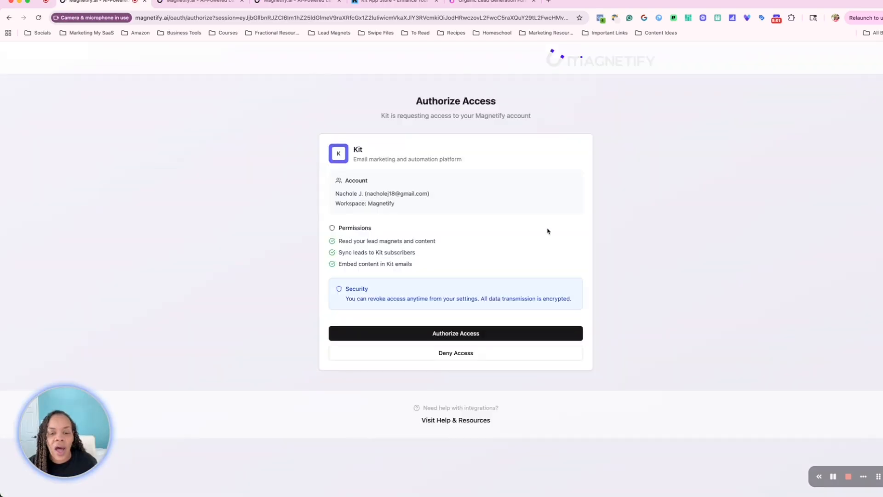
left_click(460, 338)
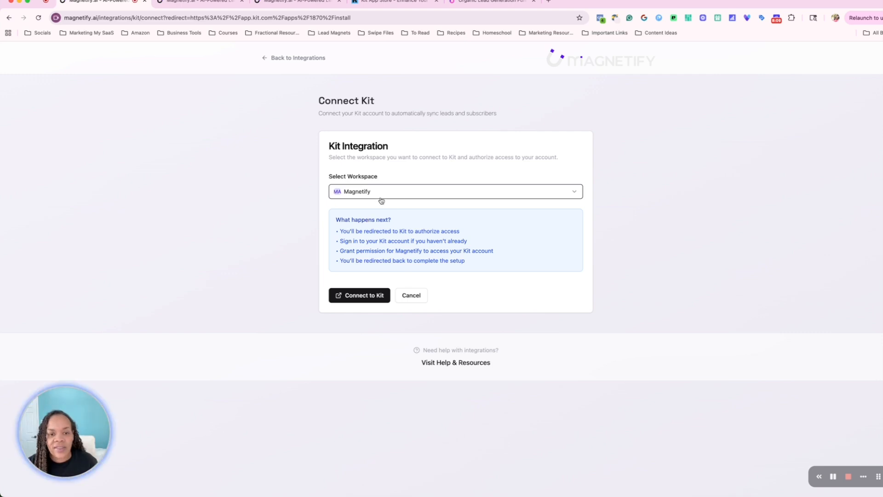
left_click(374, 294)
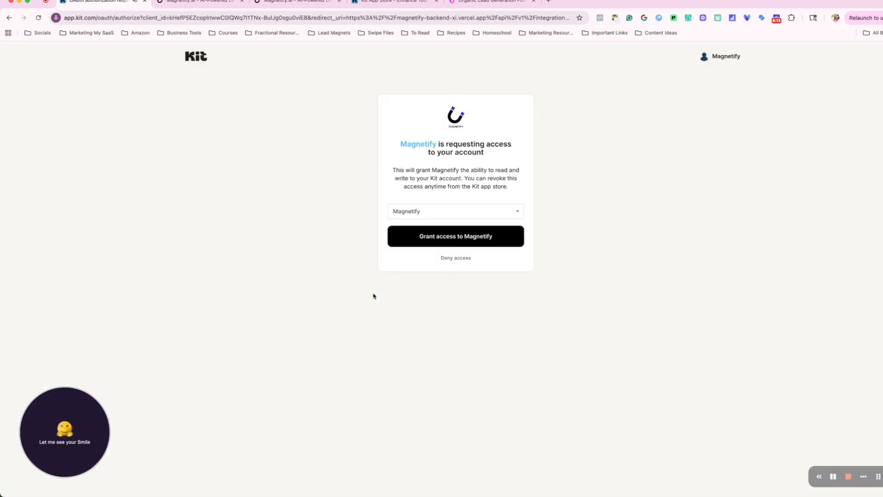
left_click(427, 236)
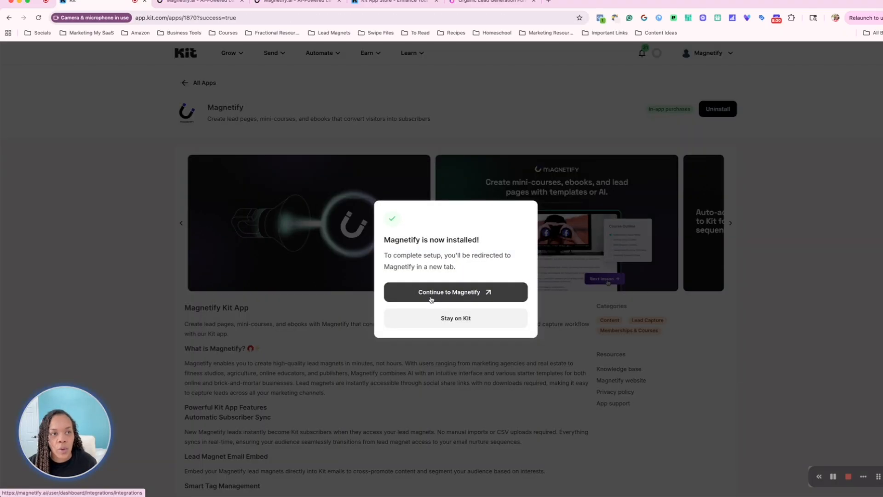
left_click(440, 321)
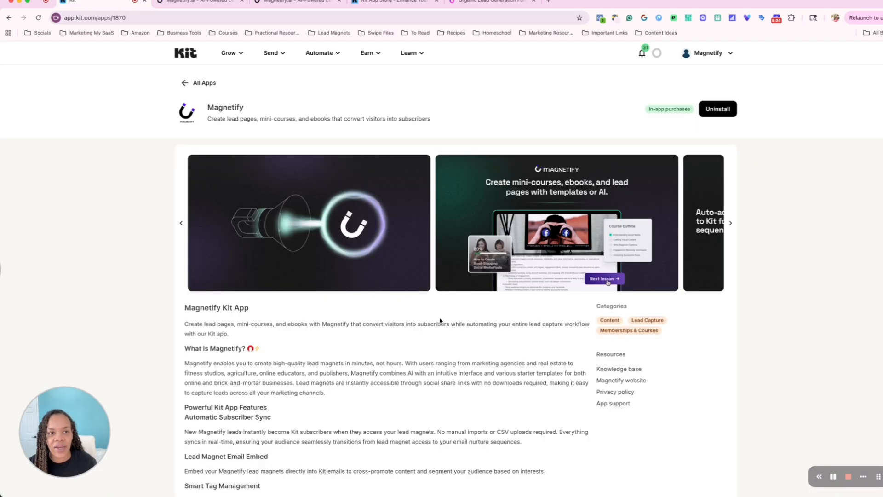
Open the Broadcasts list and scroll through the campaigns
left_click(278, 57)
right_click(274, 75)
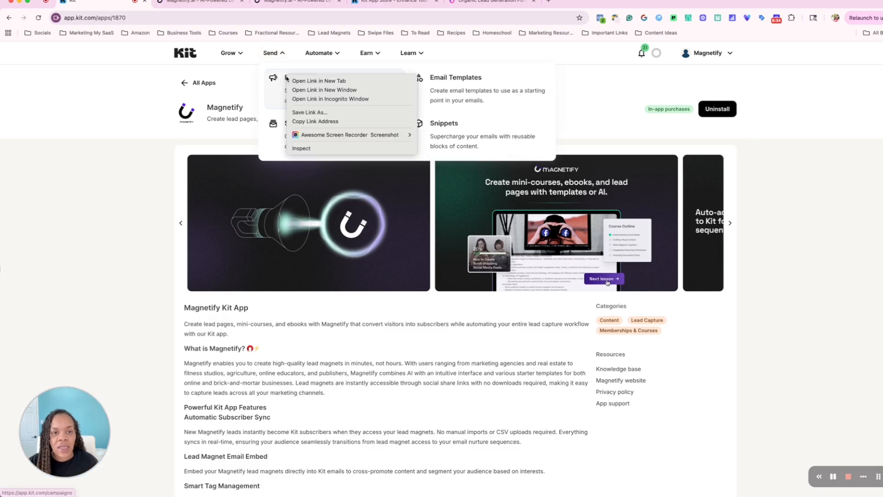
key("Escape")
left_click(278, 78)
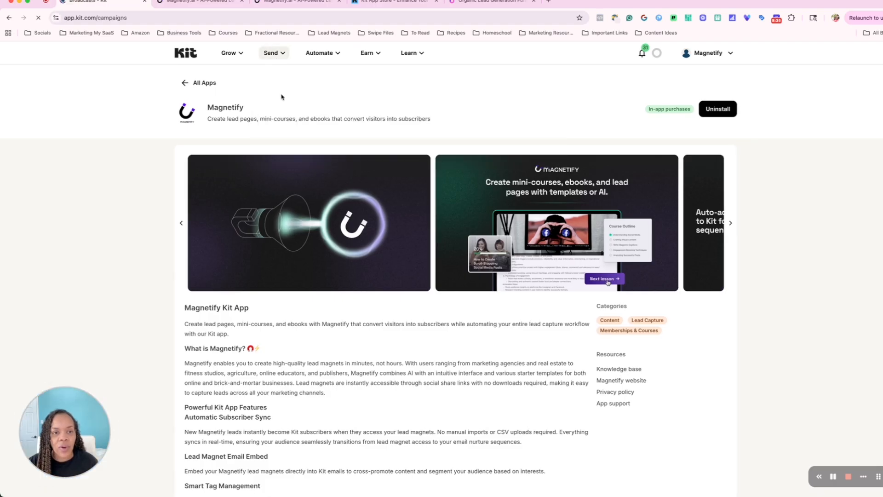
scroll(258, 175, "down", 2)
scroll(260, 176, "down", 3)
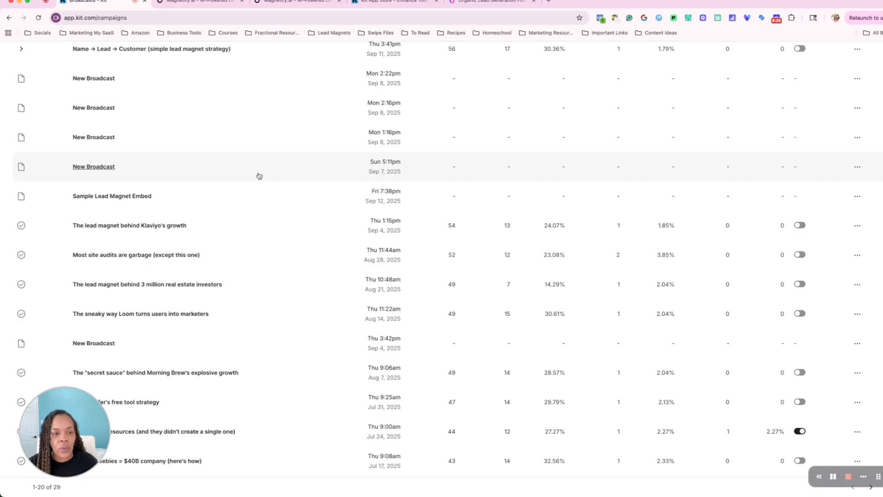
Open the Sample Lead Magnet Embed broadcast draft and delete its existing Magnetify lead magnet block
left_click(155, 170)
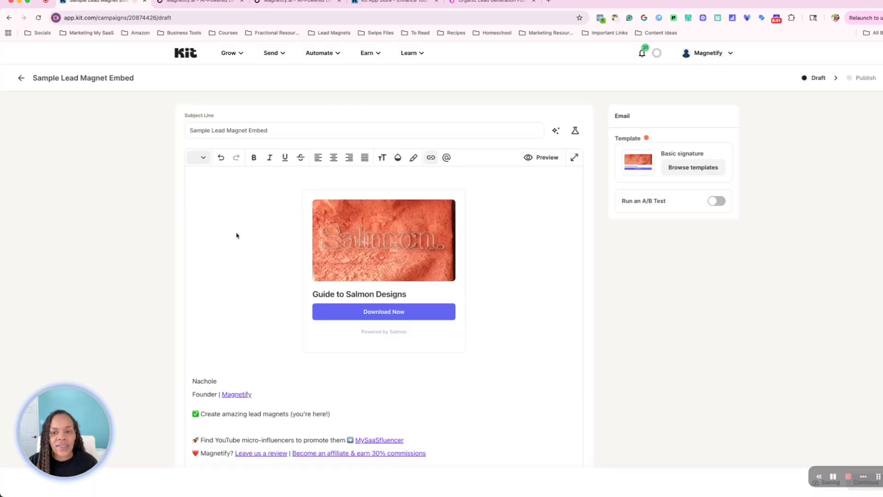
scroll(235, 236, "down", 1)
scroll(236, 235, "down", 2)
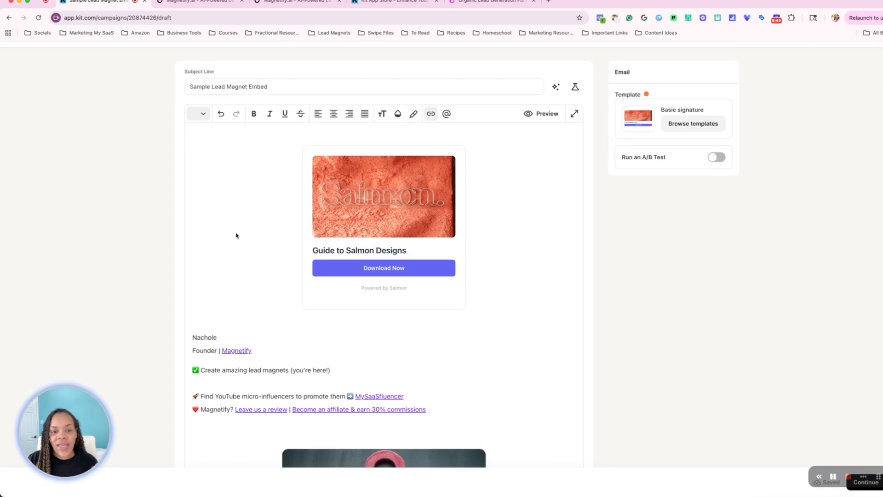
scroll(236, 235, "down", 4)
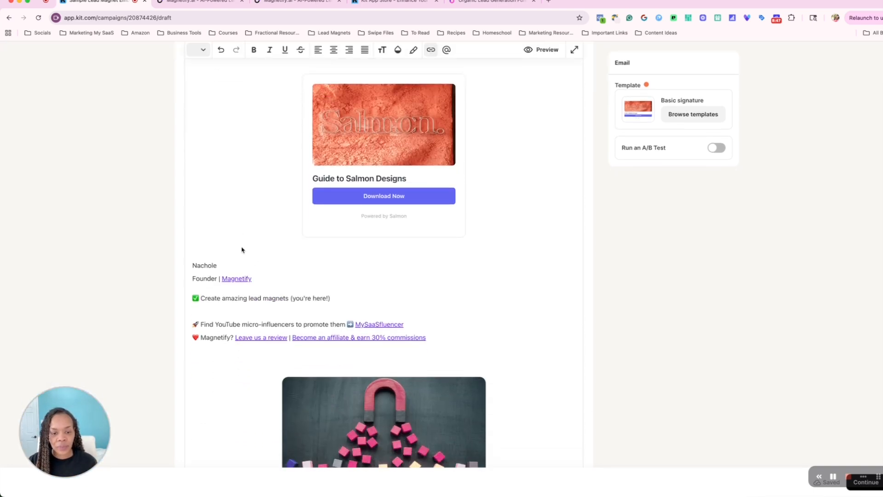
scroll(252, 258, "down", 5)
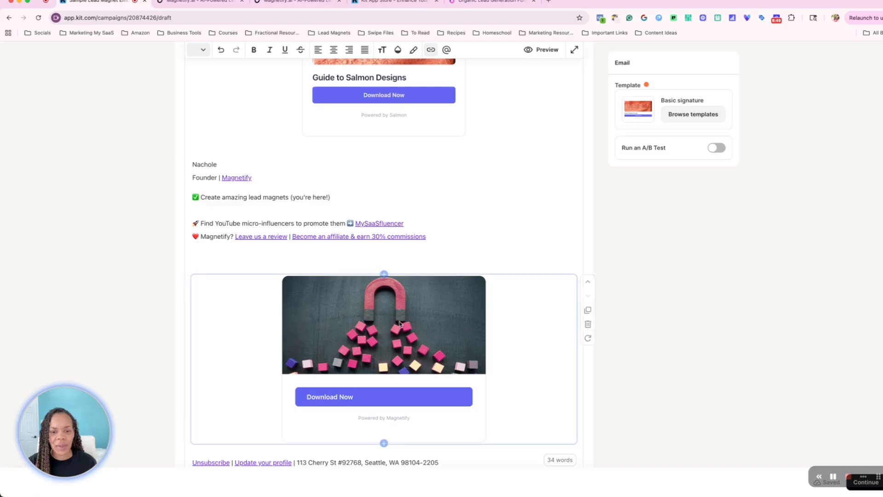
left_click(587, 324)
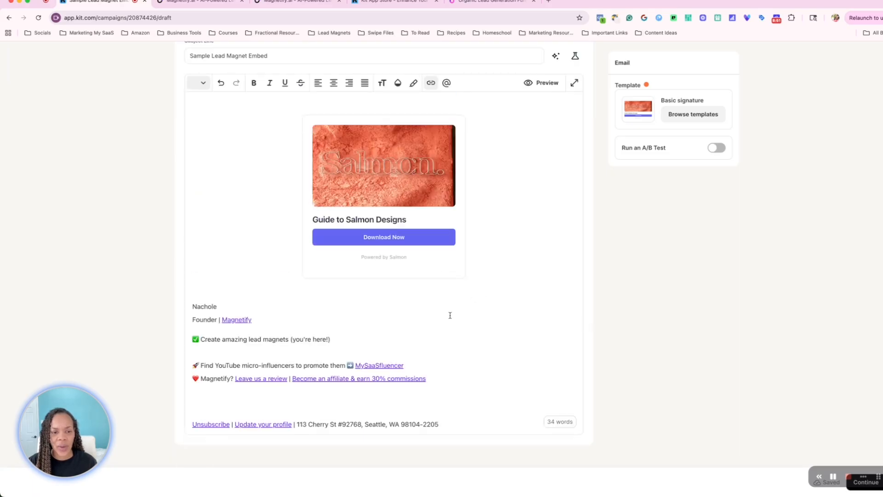
Remove the blank line in the signature and insert a new Magnetify block at the end of the email
left_click(263, 353)
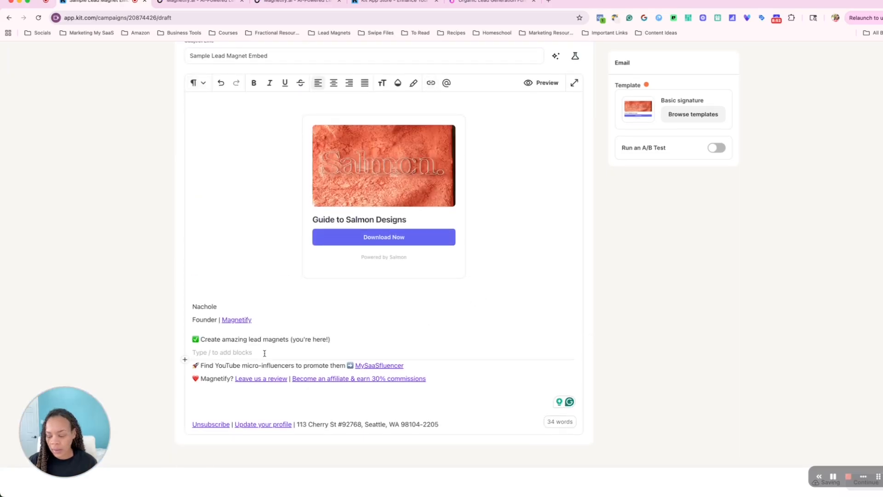
key("BackSpace")
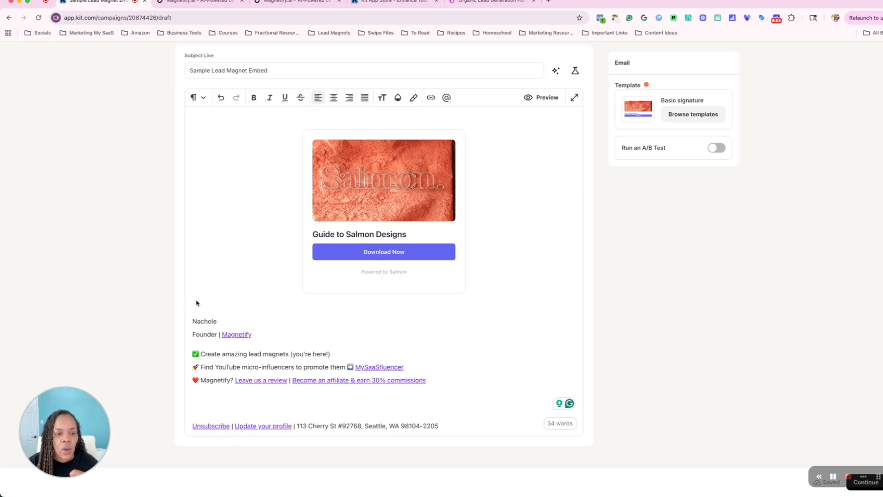
left_click(369, 404)
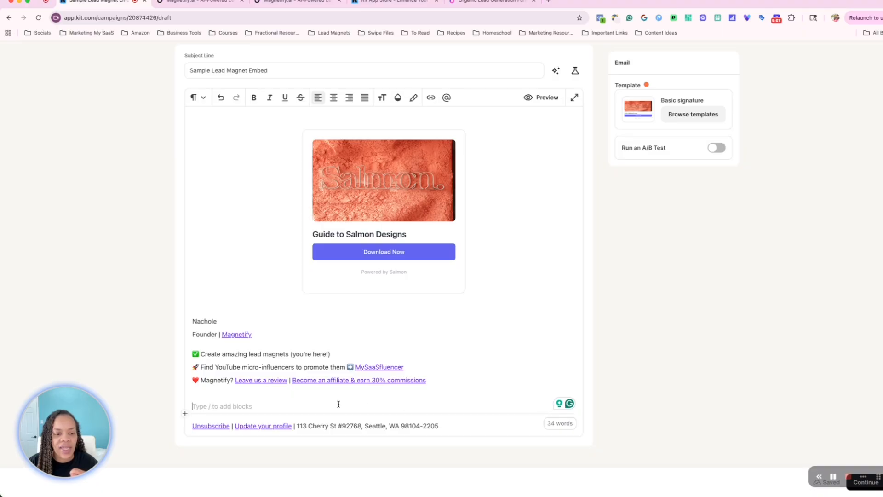
left_click(184, 415)
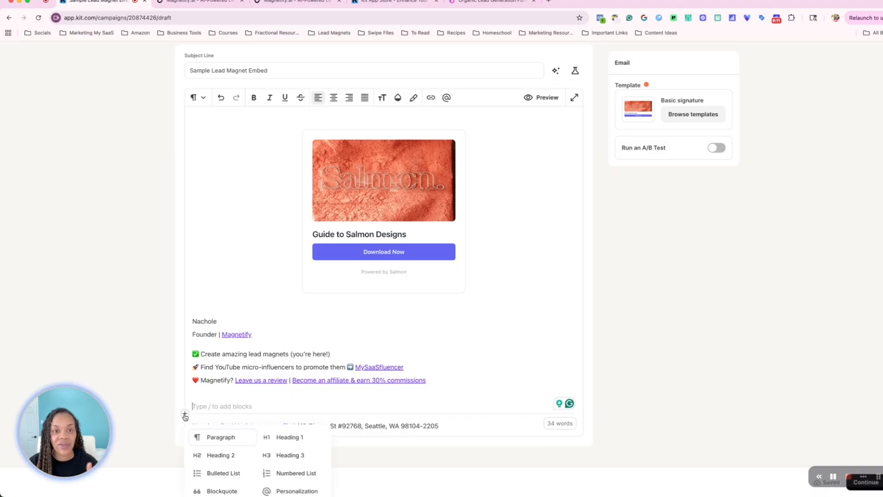
scroll(198, 414, "down", 5)
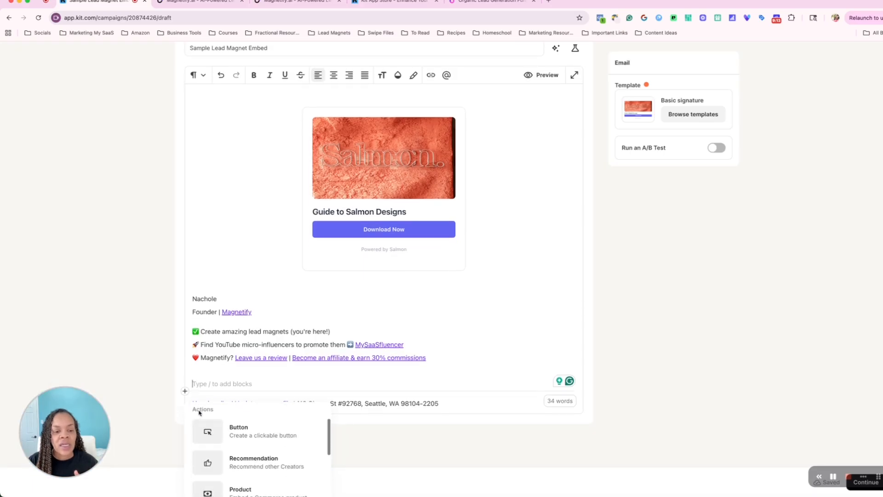
scroll(200, 413, "down", 6)
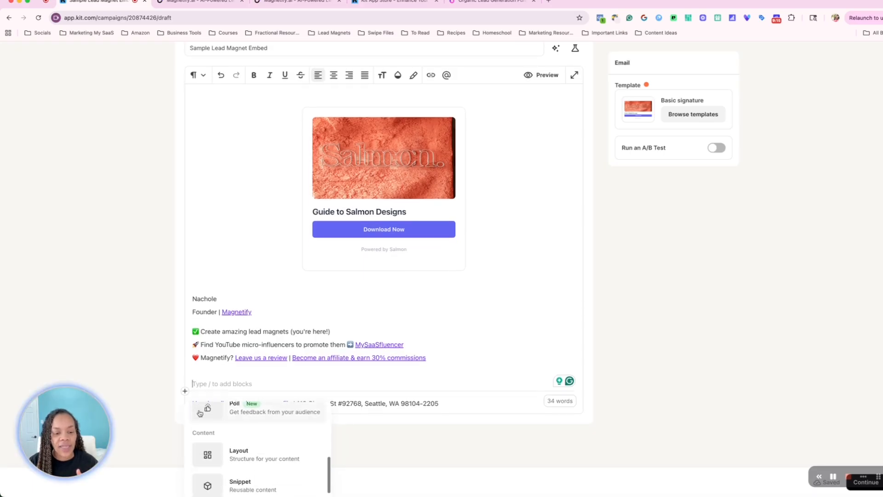
scroll(199, 412, "down", 8)
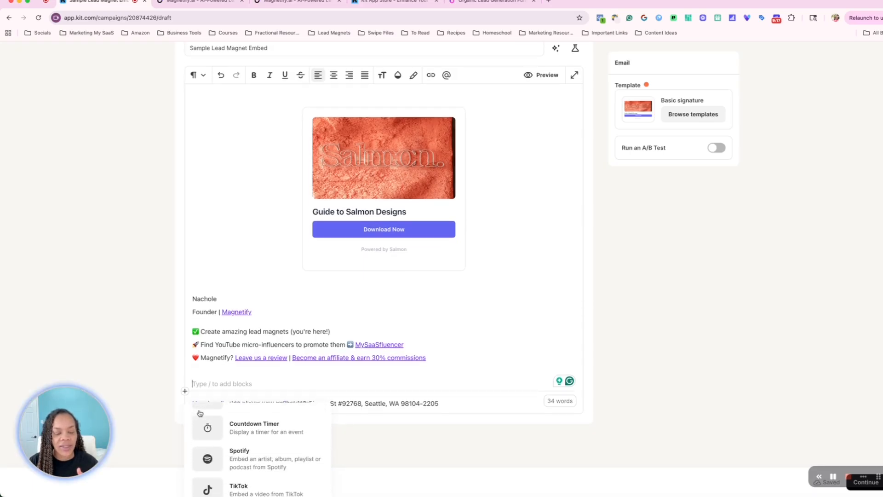
scroll(199, 412, "down", 3)
left_click(240, 458)
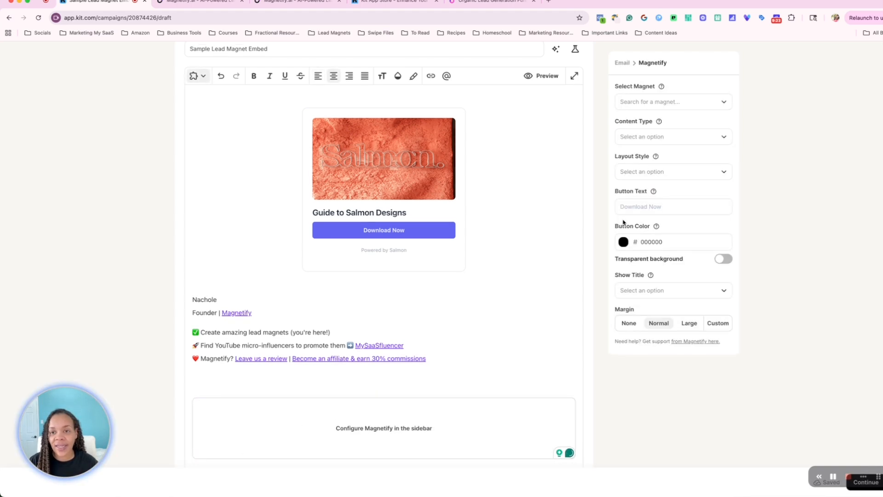
Open the block's magnet selector and compare its options with the created magnets list in the Magnetify tab
scroll(667, 107, "down", 1)
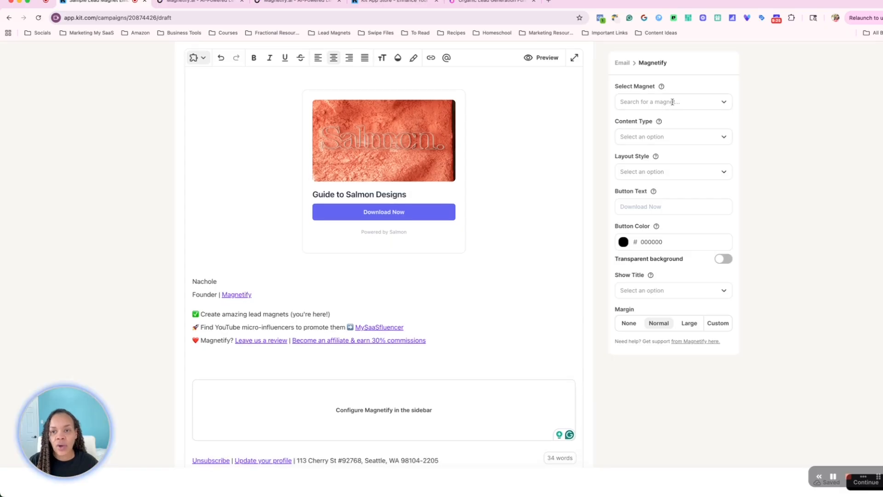
left_click(723, 101)
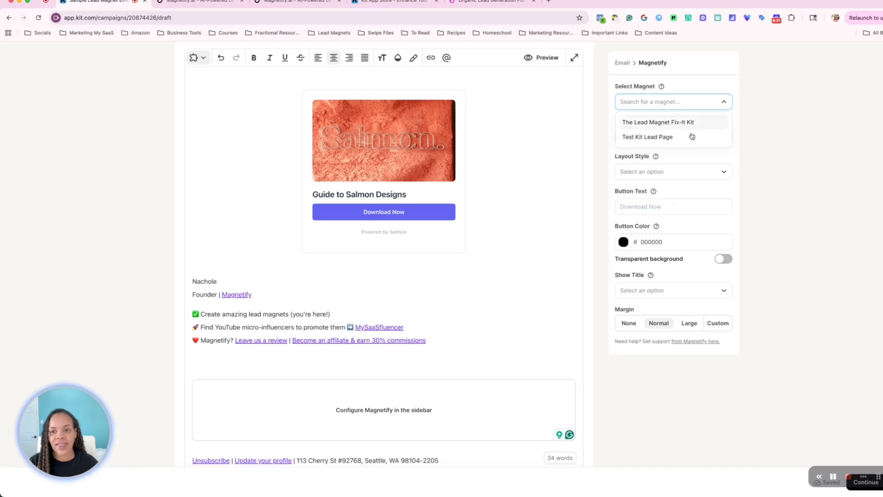
left_click(202, 1)
left_click(60, 136)
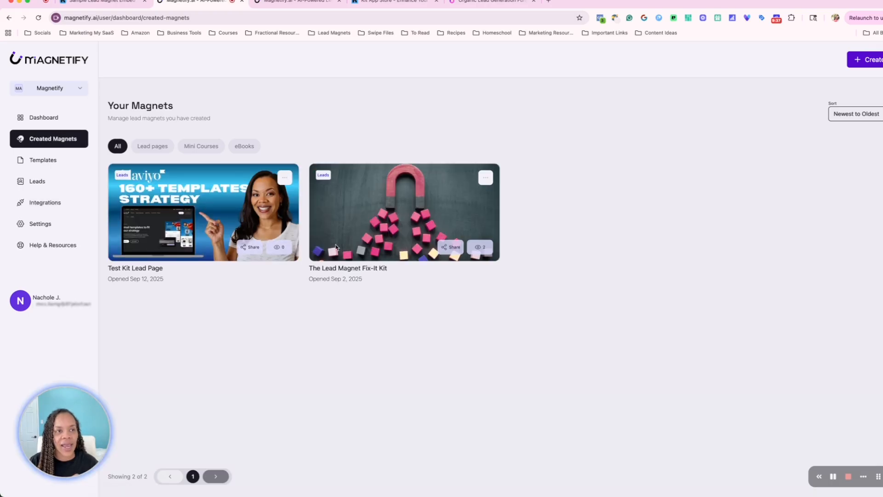
left_click(110, 2)
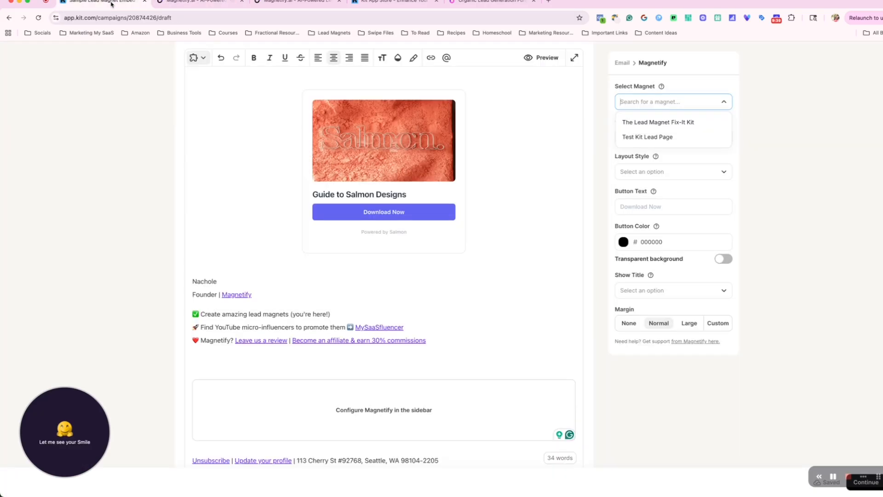
Select The Lead Magnet Fix-It Kit as the magnet and Lead Page as the content type
left_click(712, 123)
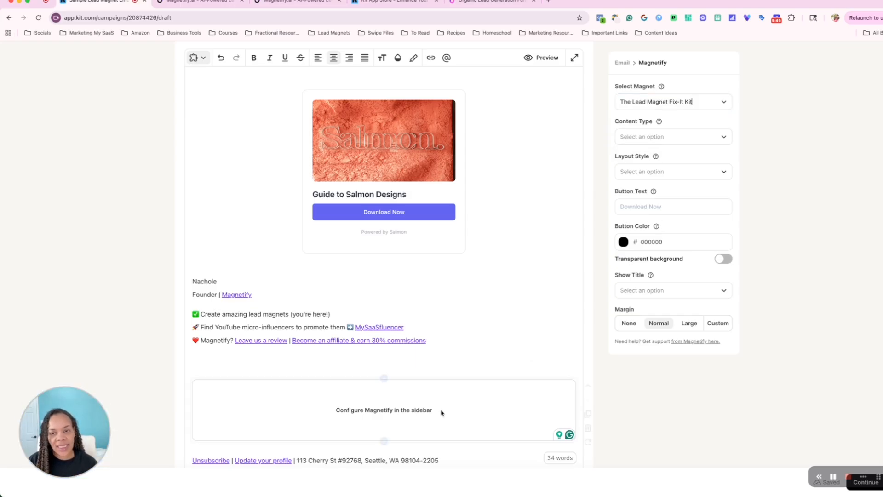
left_click(677, 138)
left_click(655, 187)
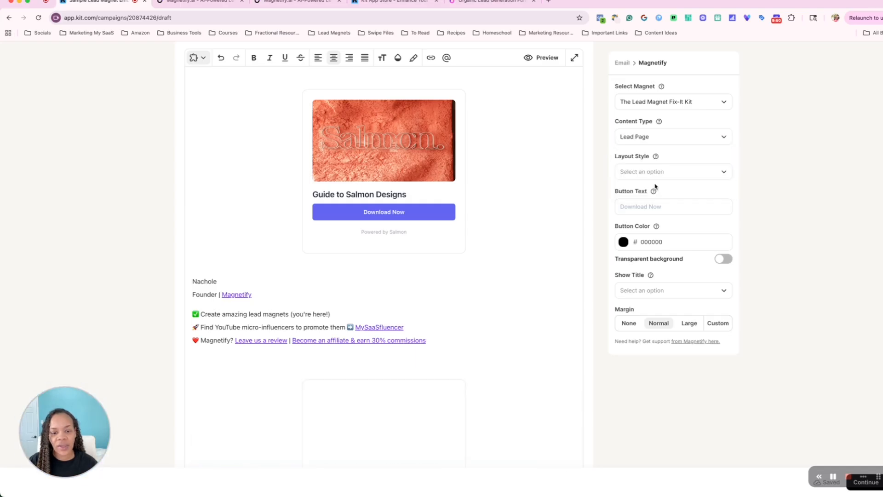
scroll(524, 242, "down", 3)
scroll(524, 242, "down", 2)
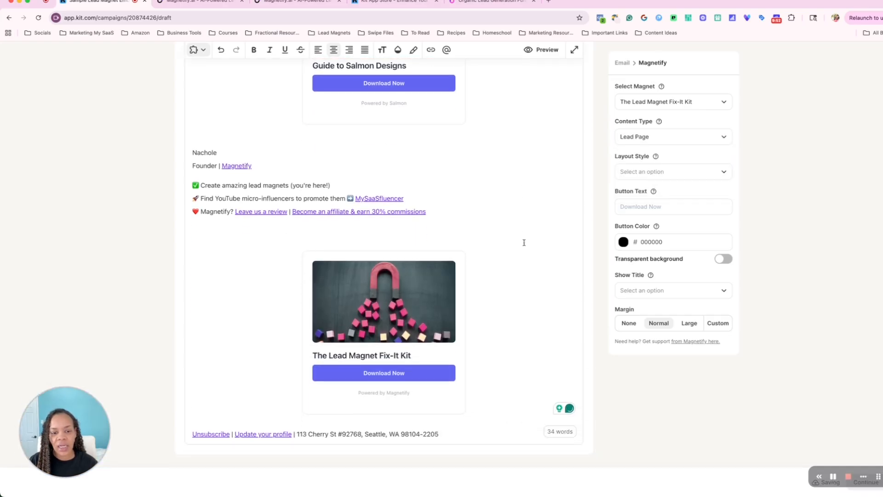
Set the block's layout style to Full, after trying Minimal
left_click(662, 172)
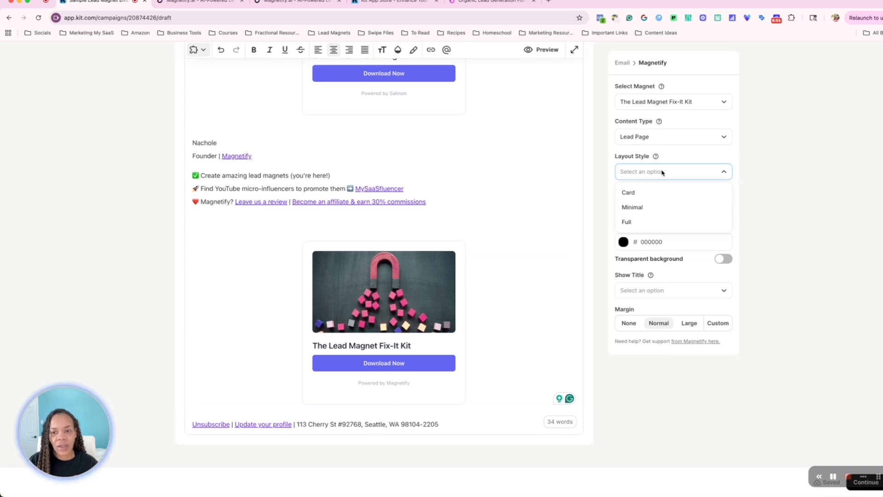
left_click(651, 206)
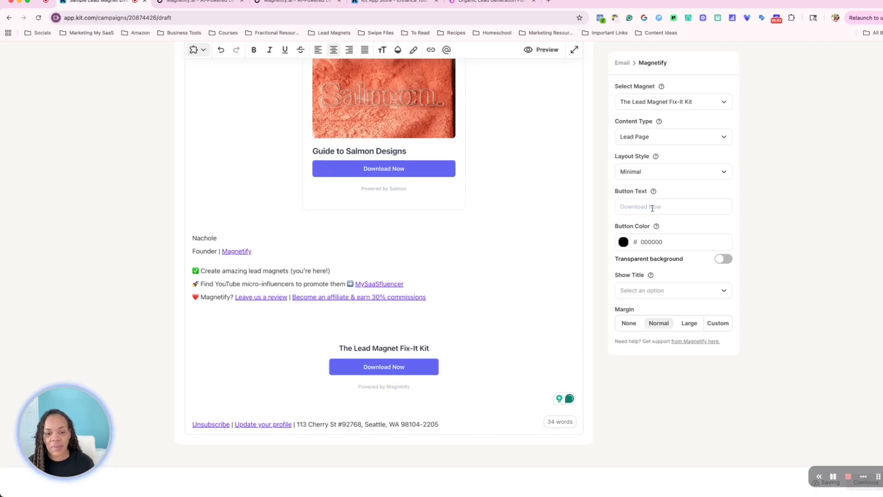
left_click(650, 173)
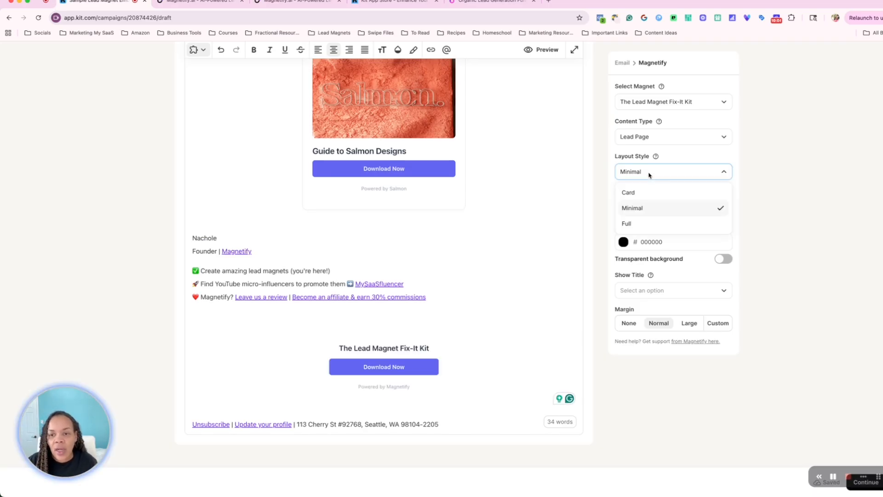
left_click(634, 224)
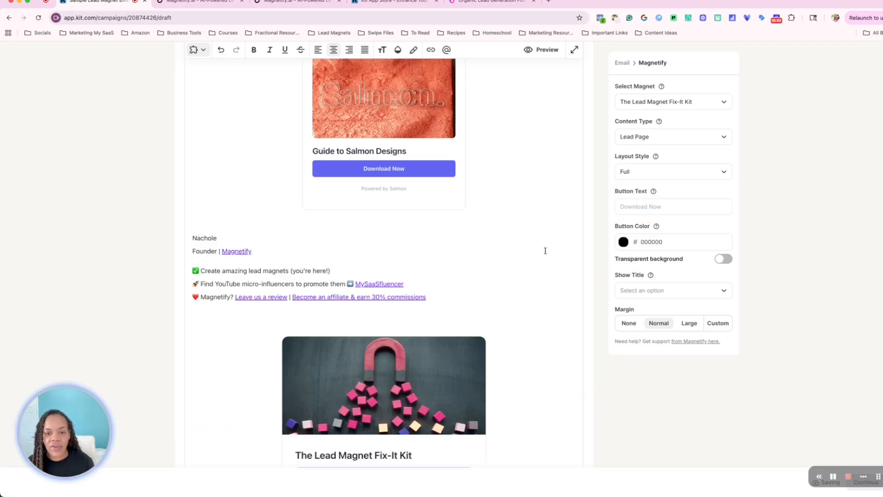
Set the block's Show Title option to No
scroll(489, 267, "down", 2)
scroll(489, 268, "down", 2)
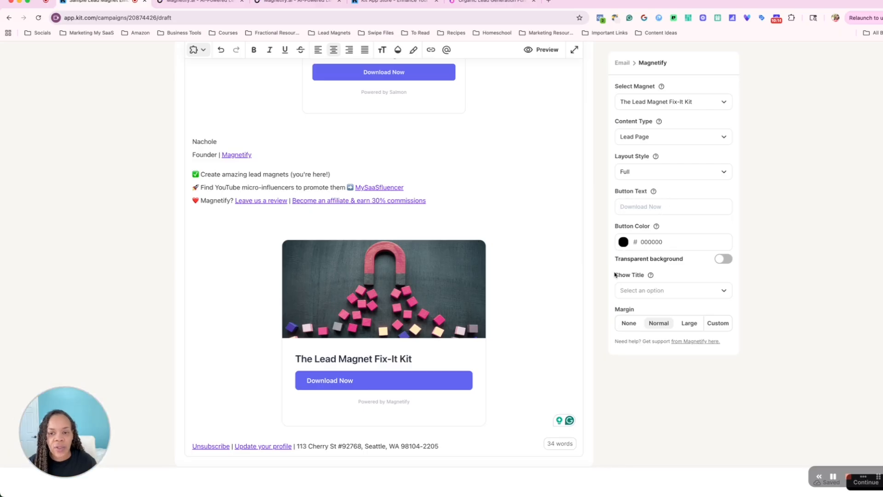
scroll(638, 289, "down", 1)
left_click(661, 290)
left_click(647, 321)
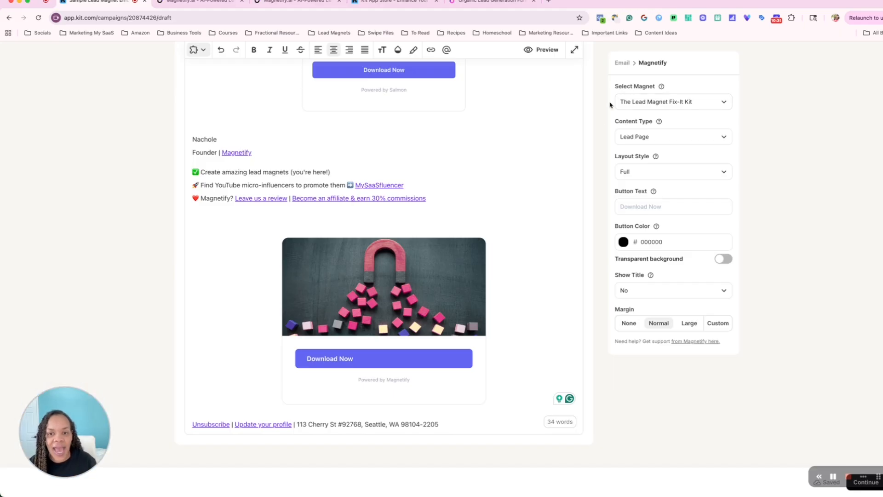
Return to the Kit dashboard and open the Subscribers list
scroll(614, 95, "up", 5)
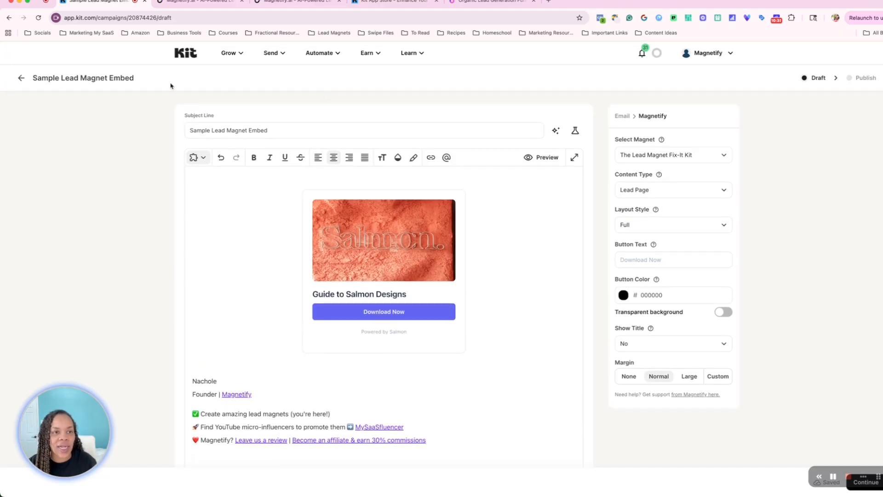
left_click(183, 54)
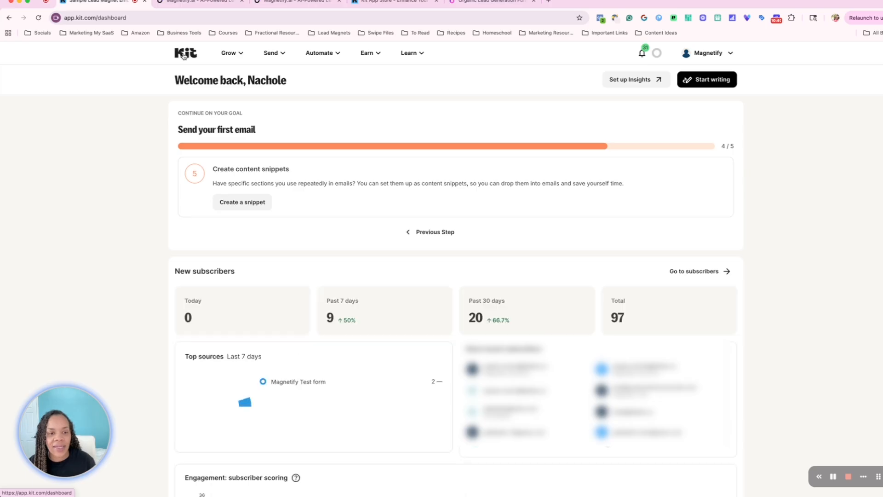
scroll(242, 168, "down", 8)
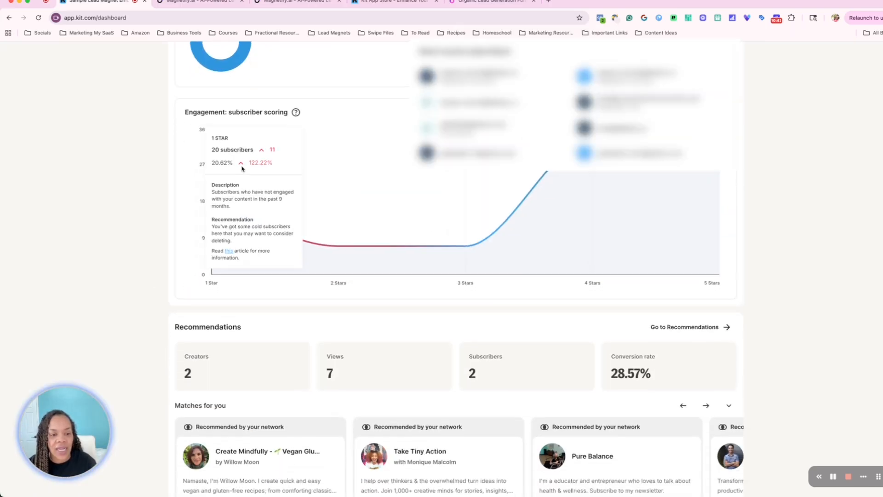
scroll(243, 169, "up", 8)
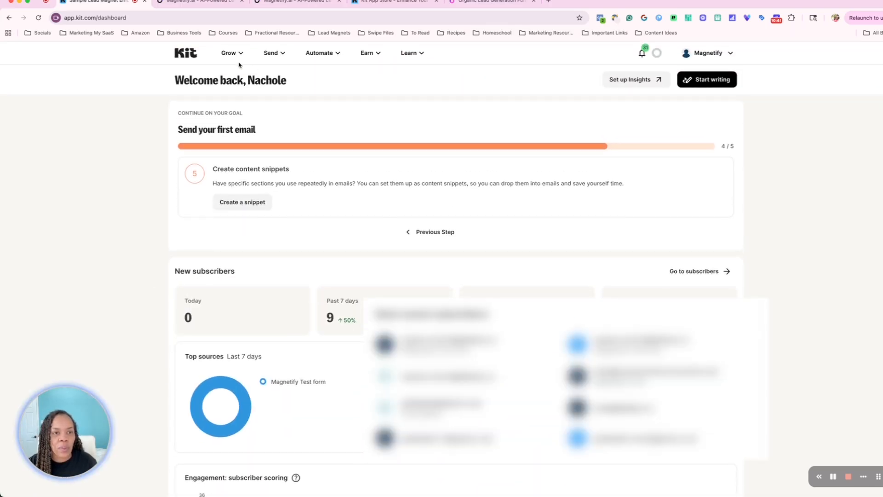
left_click(229, 54)
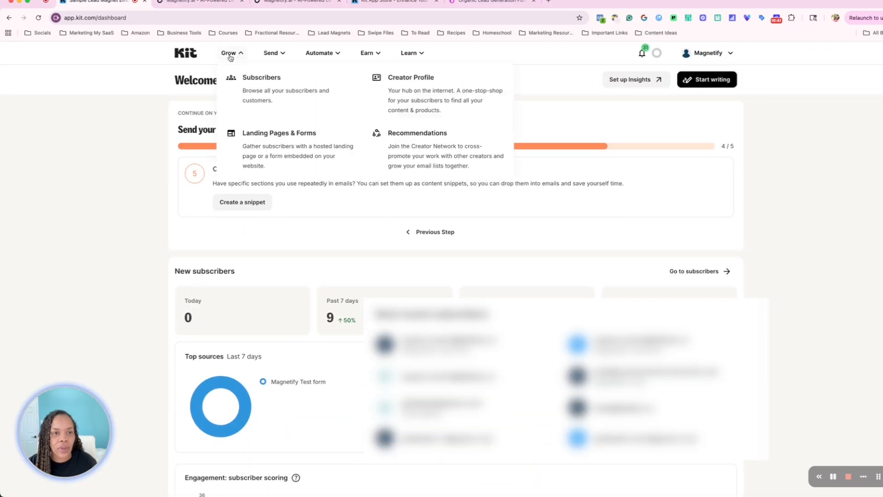
left_click(263, 86)
Open a test subscriber's profile and review how they subscribed and their tags
scroll(456, 50, "down", 4)
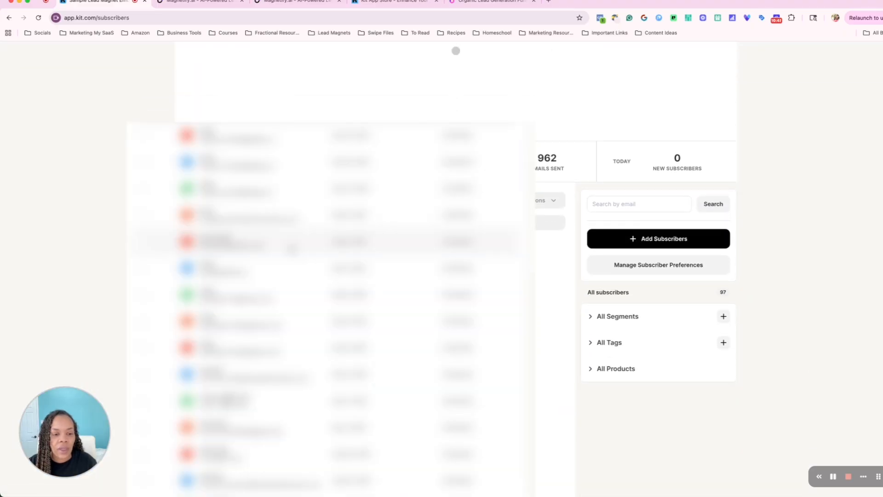
scroll(355, 186, "down", 5)
left_click(355, 185)
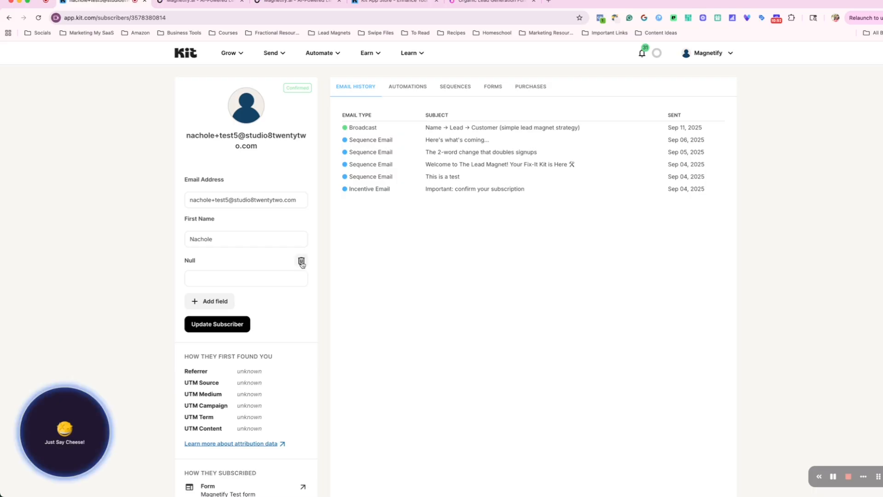
scroll(301, 264, "down", 5)
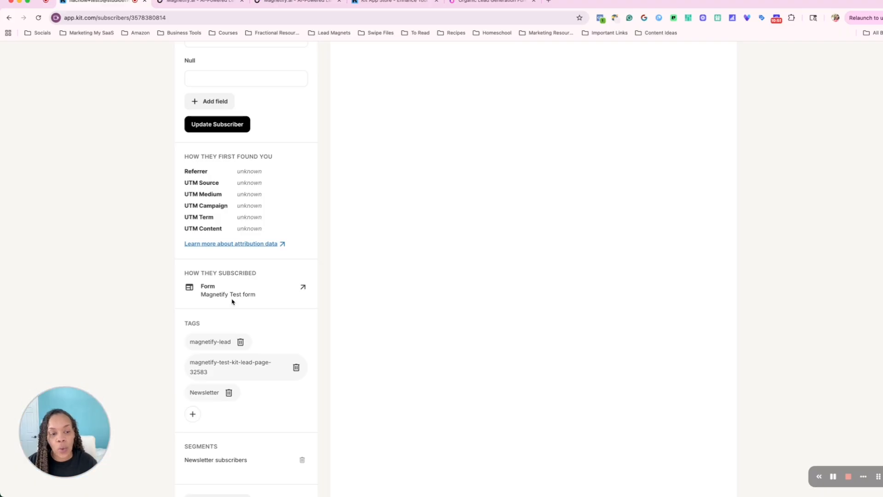
scroll(239, 318, "down", 1)
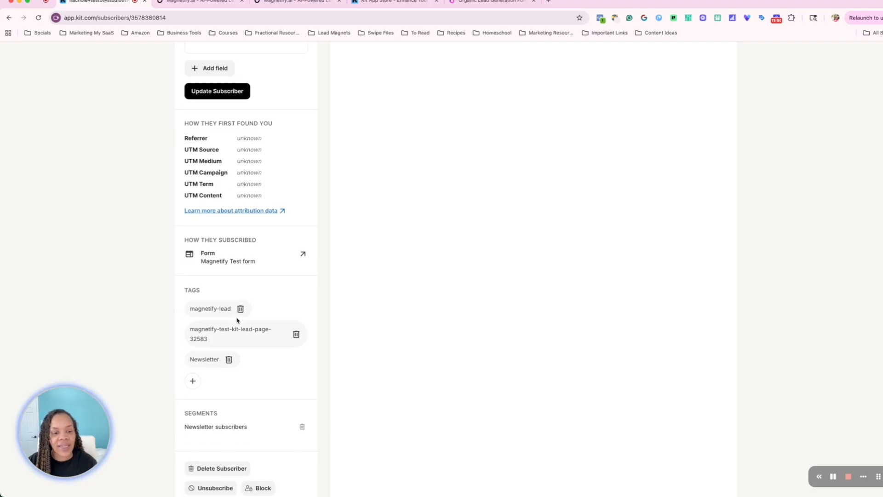
Check the subscription date on the test subscriber's lead-page tag and review their email history
mouse_move(194, 316)
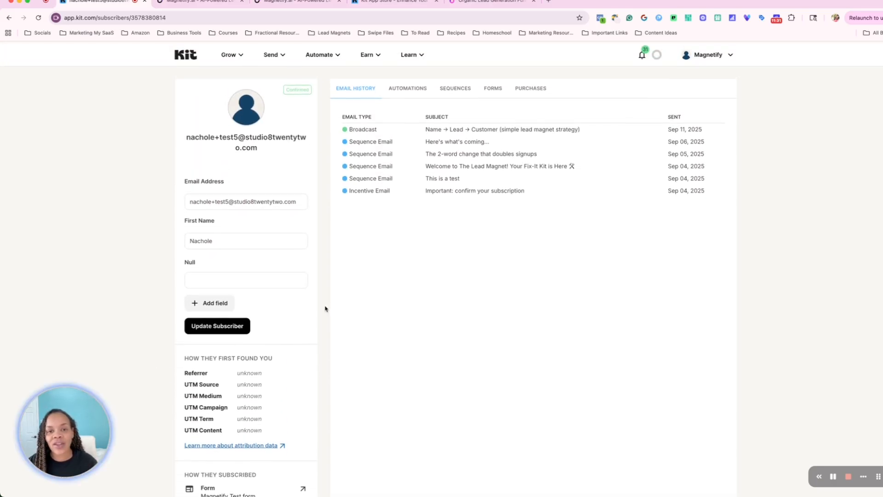
scroll(325, 308, "down", 3)
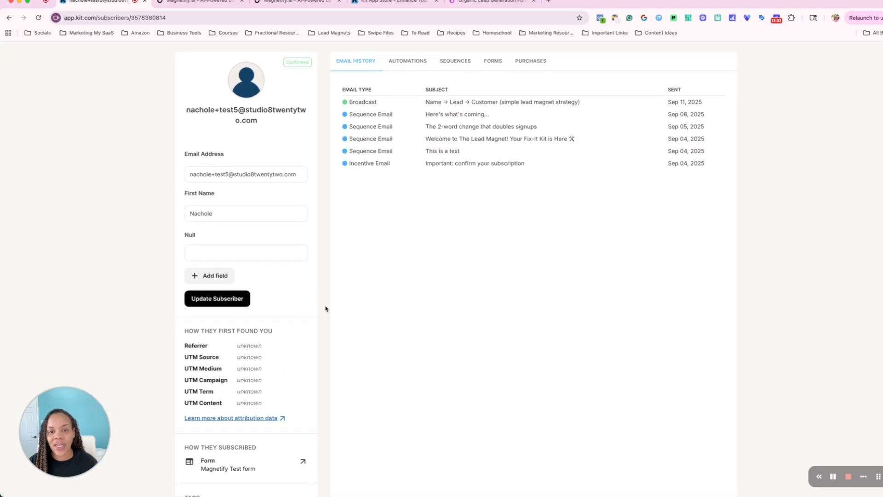
scroll(325, 308, "down", 1)
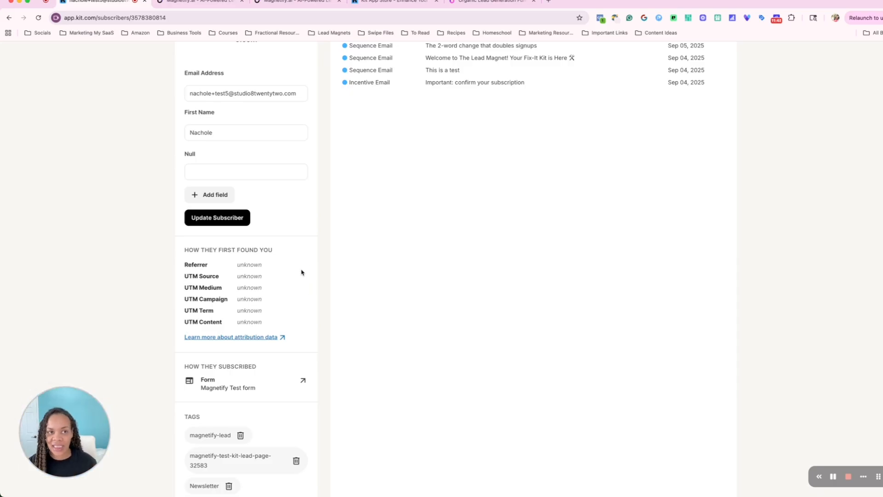
Switch back to Magnetify and browse the lead page templates library
left_click(201, 5)
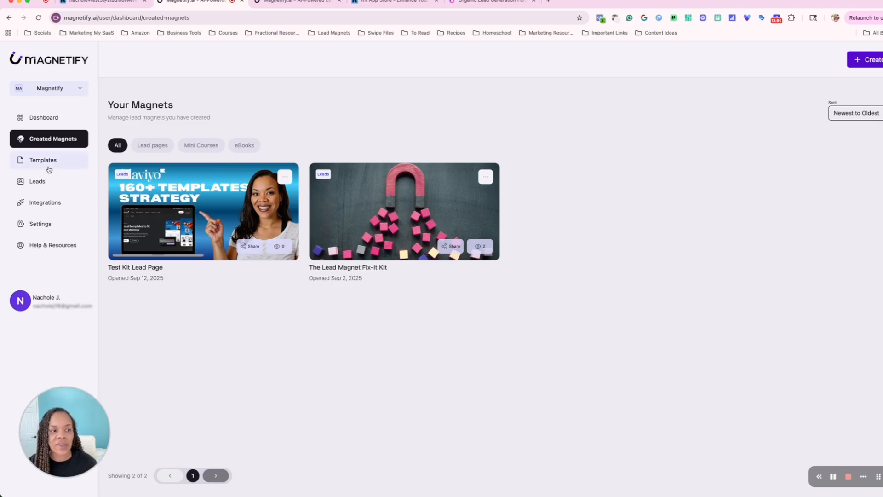
left_click(49, 169)
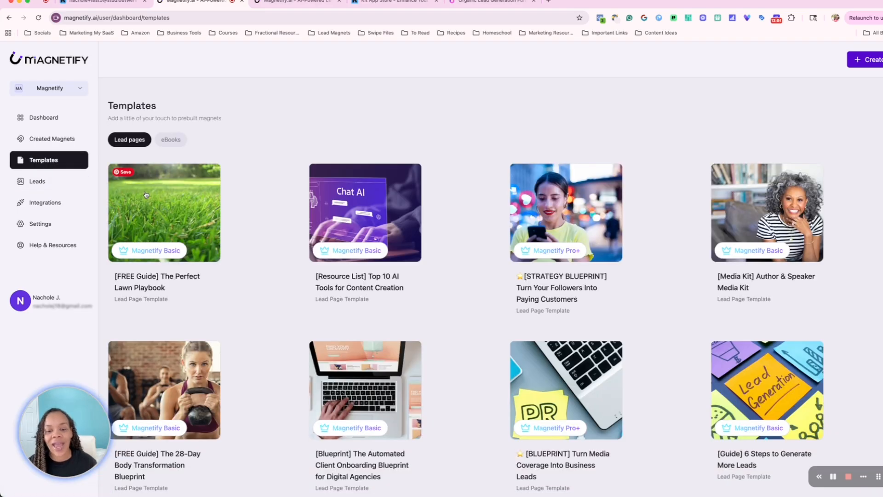
scroll(216, 208, "down", 1)
scroll(217, 208, "down", 4)
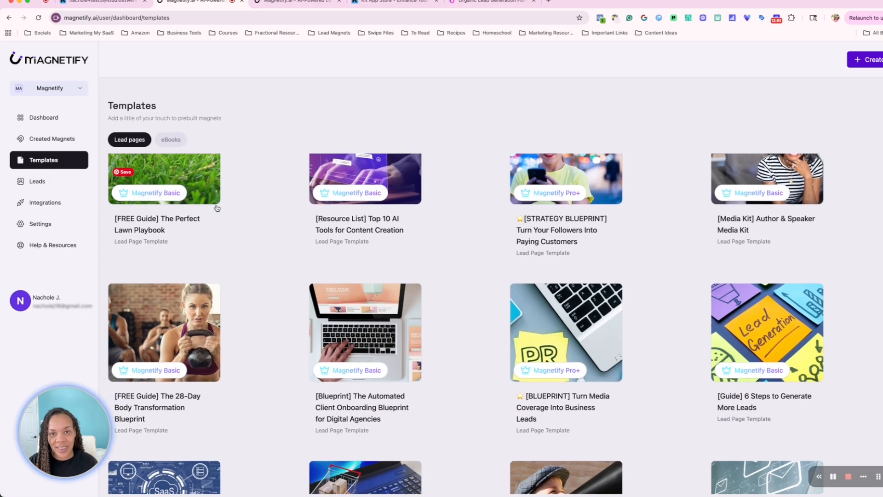
scroll(217, 208, "down", 1)
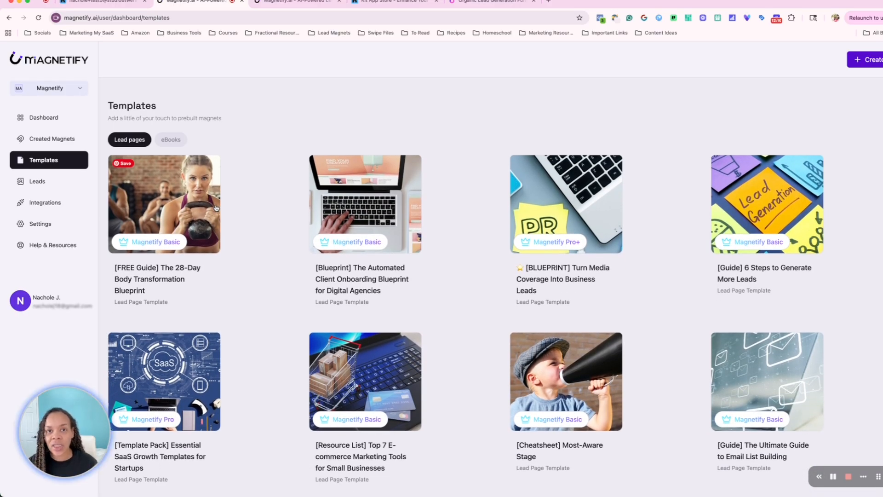
scroll(216, 208, "down", 3)
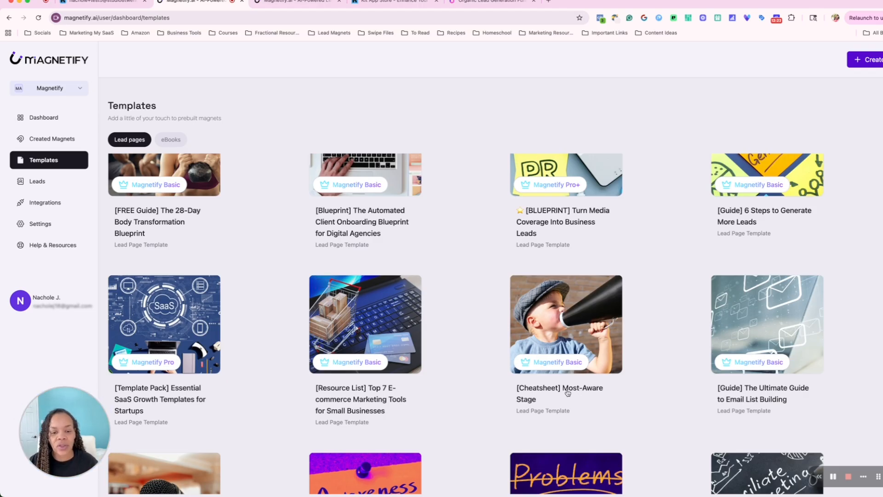
scroll(368, 396, "down", 2)
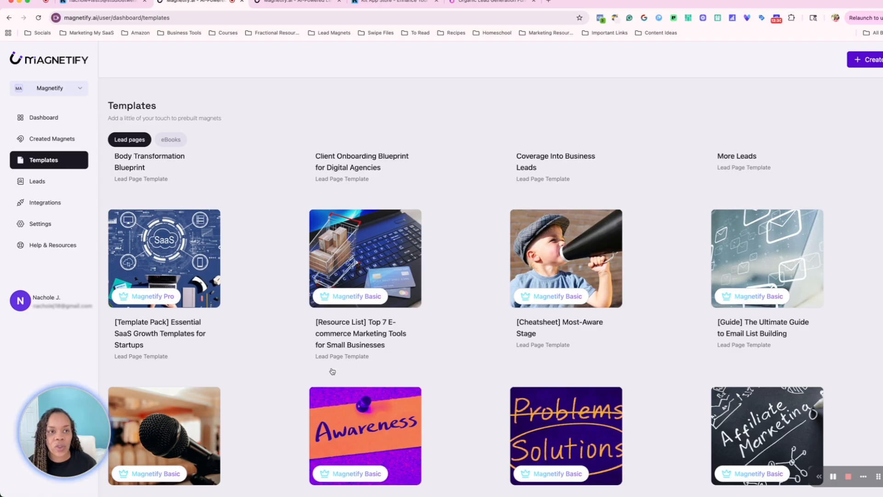
Switch to the Organic Lead Generation Funnel Map board in Boardmix
left_click(474, 9)
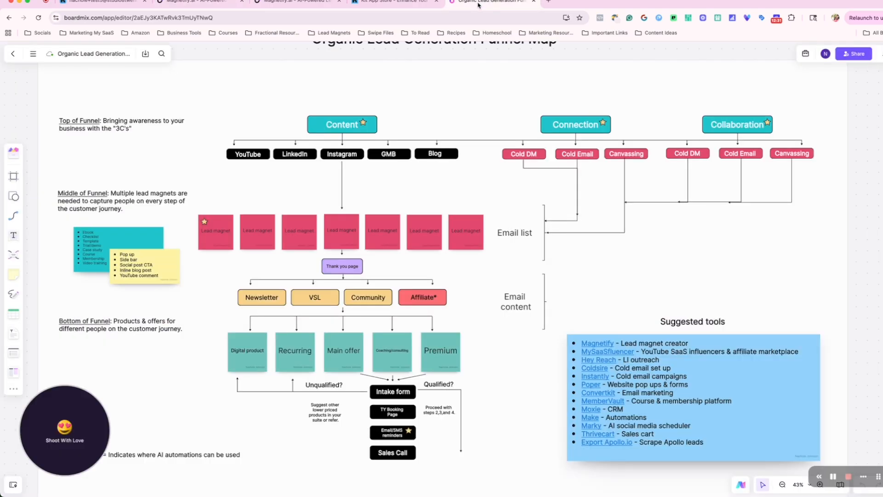